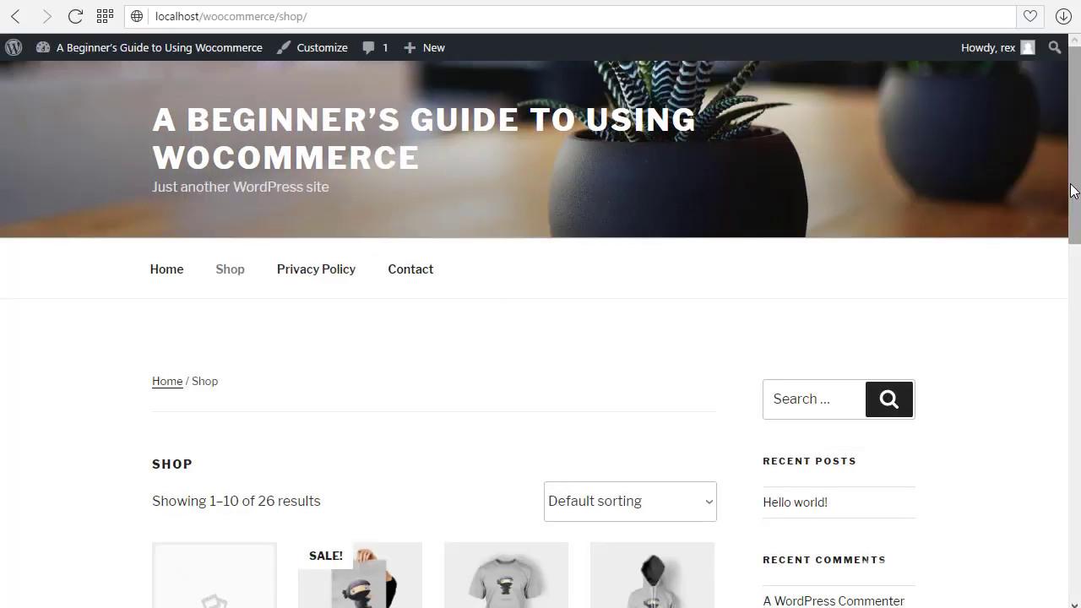
Step: Examine the displayed result range and product total above the shop's product grid
{"action": "left_click_drag", "start_coordinate": [1073, 190], "coordinate": [1076, 277]}
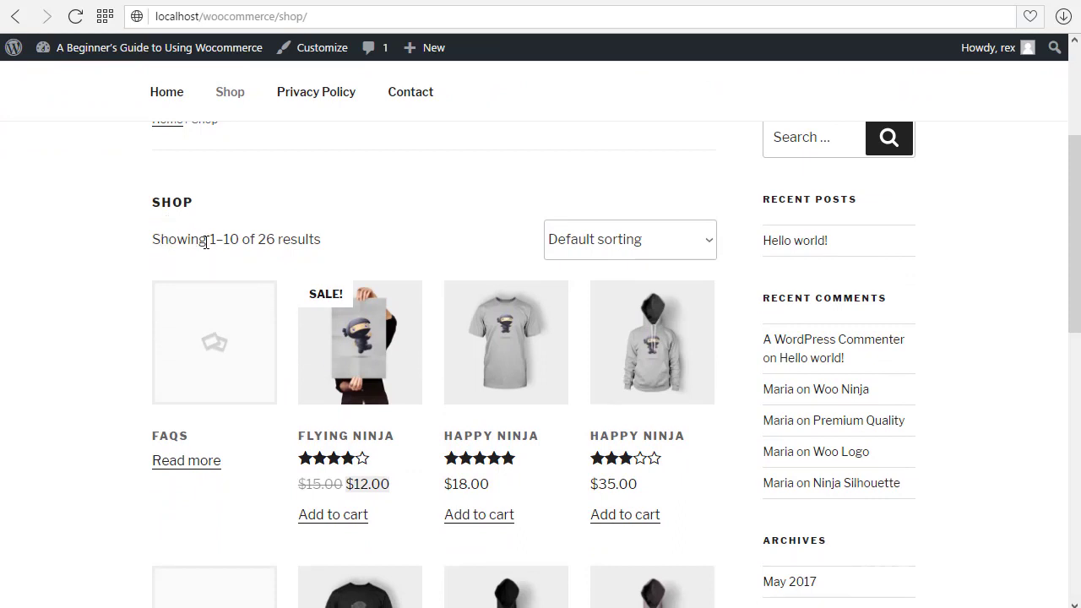
{"action": "left_click_drag", "start_coordinate": [210, 242], "coordinate": [240, 243]}
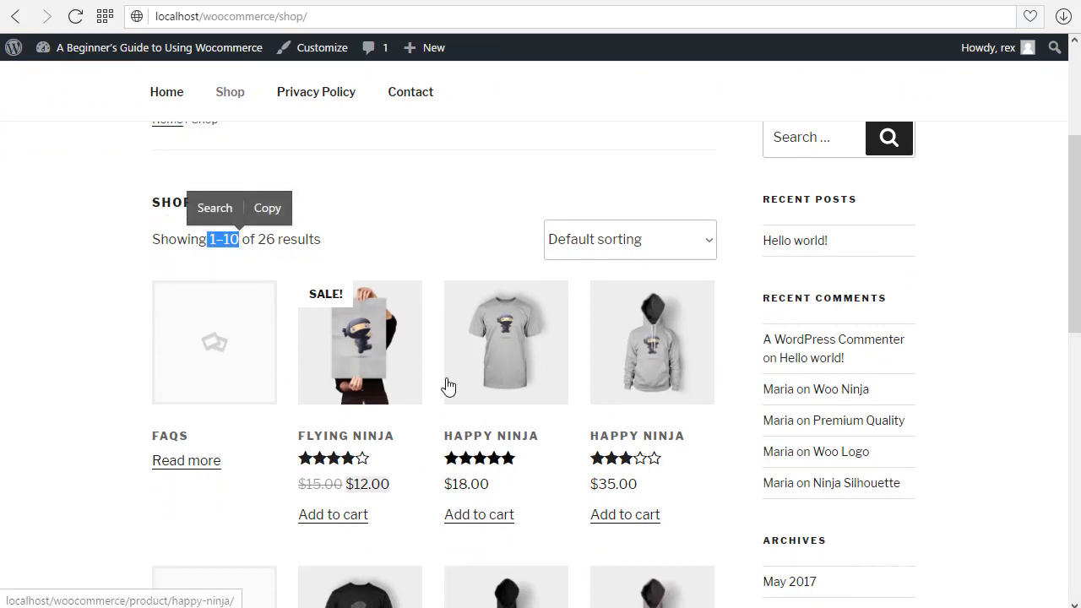
{"action": "left_click", "coordinate": [314, 239]}
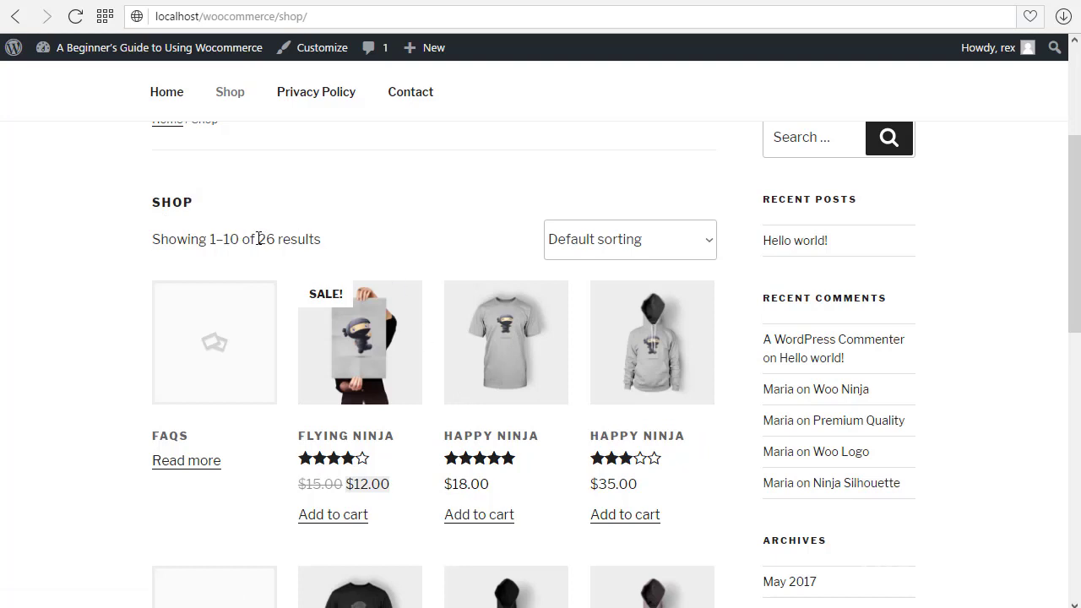
{"action": "left_click_drag", "start_coordinate": [259, 239], "coordinate": [312, 246]}
{"action": "left_click", "coordinate": [314, 245]}
Step: Sort the shop products by popularity and look through the listing
{"action": "left_click", "coordinate": [665, 245]}
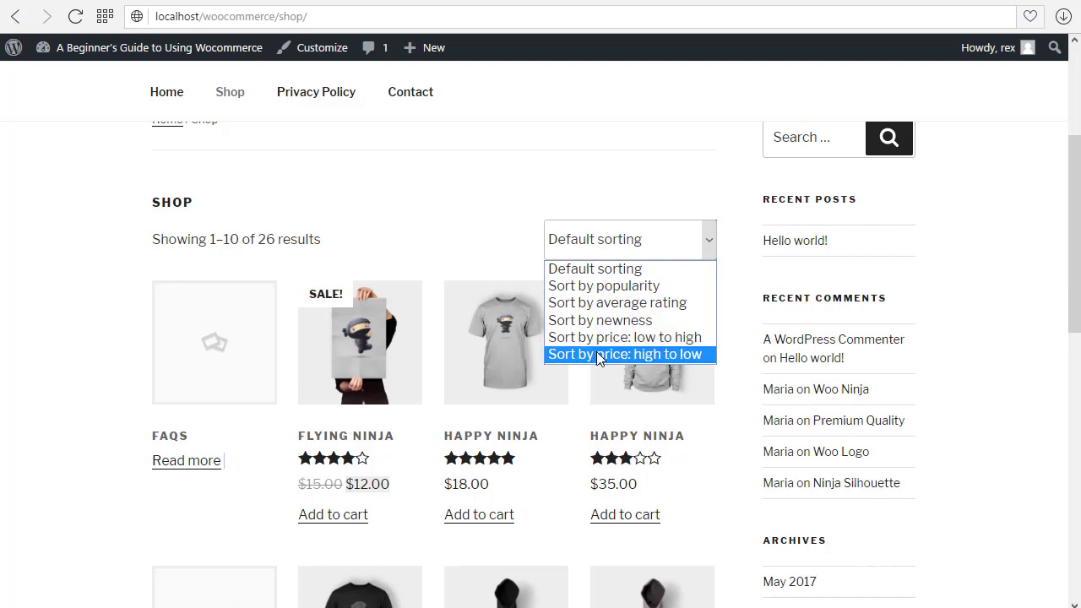
{"action": "left_click", "coordinate": [646, 287]}
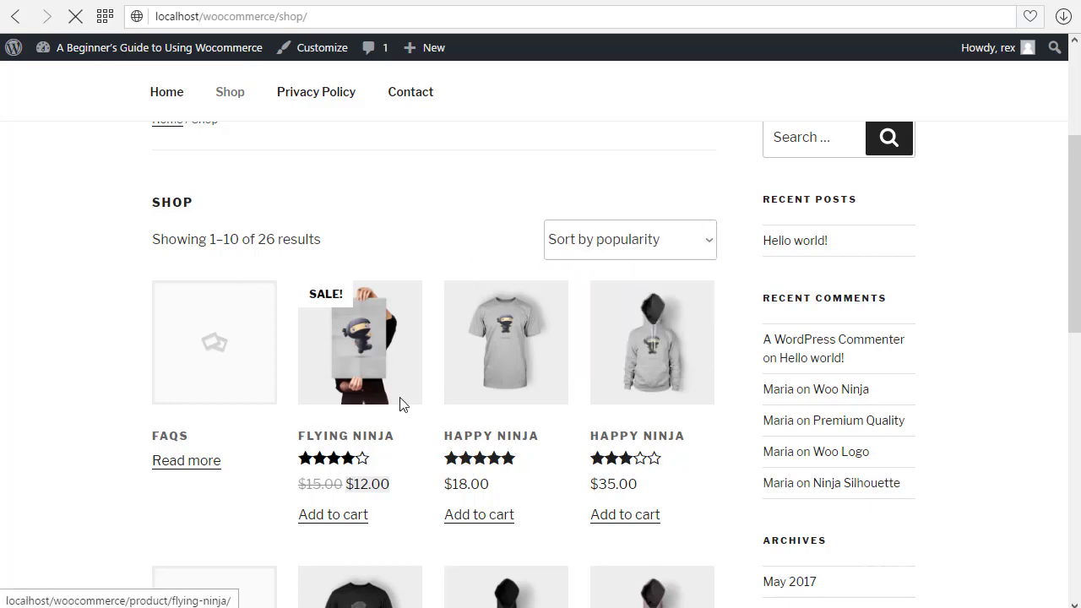
{"action": "scroll", "coordinate": [423, 435], "scroll_direction": "down", "scroll_amount": 6}
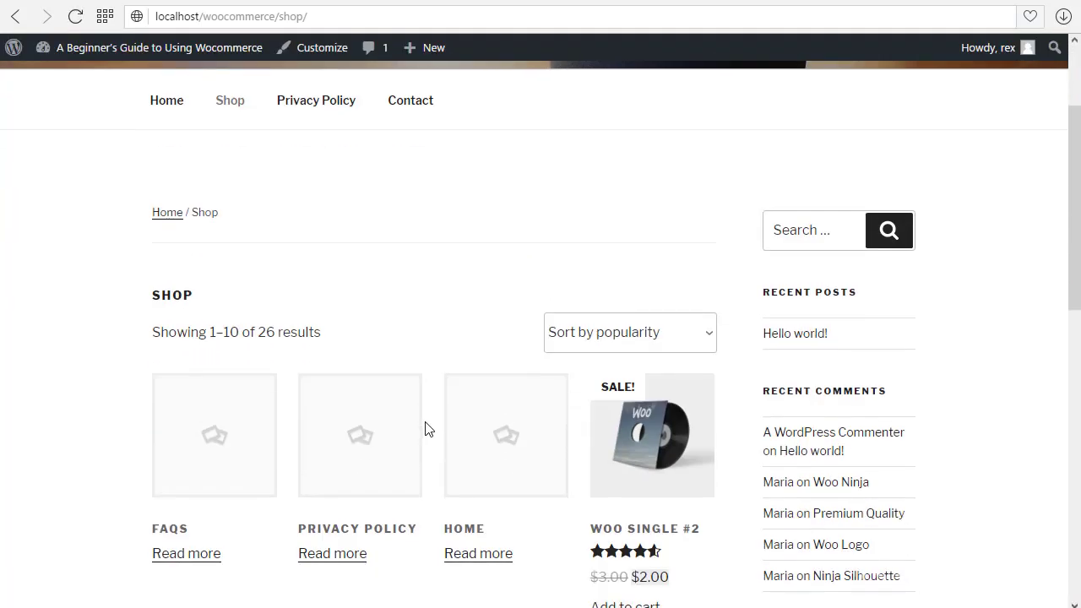
{"action": "scroll", "coordinate": [490, 468], "scroll_direction": "down", "scroll_amount": 3}
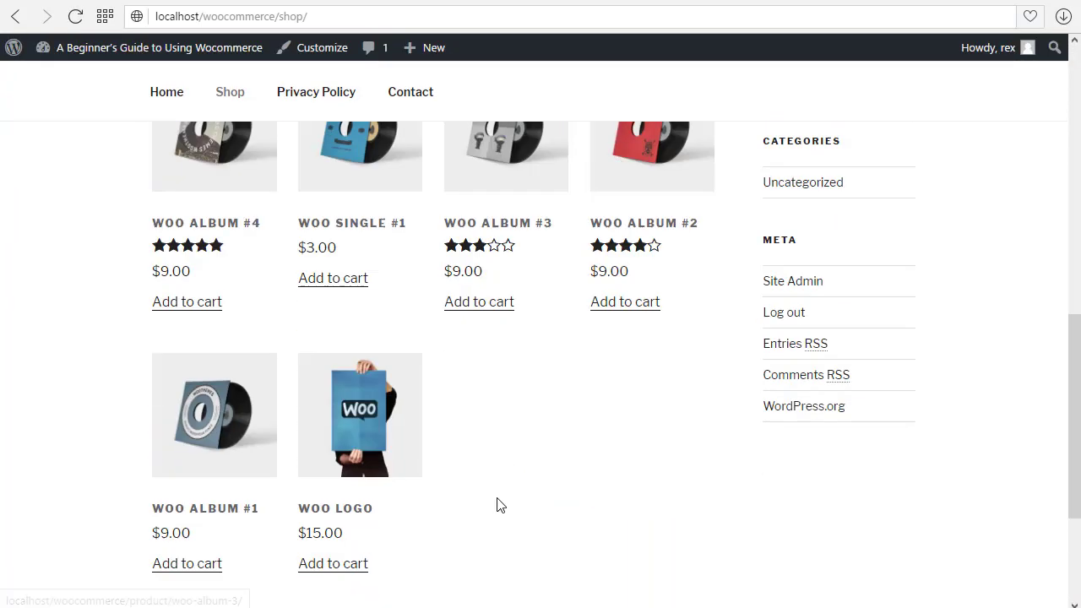
{"action": "scroll", "coordinate": [500, 504], "scroll_direction": "up", "scroll_amount": 9}
{"action": "scroll", "coordinate": [611, 436], "scroll_direction": "down", "scroll_amount": 3}
Step: Sort the shop products by newness and examine the first row of the listing
{"action": "left_click", "coordinate": [602, 247]}
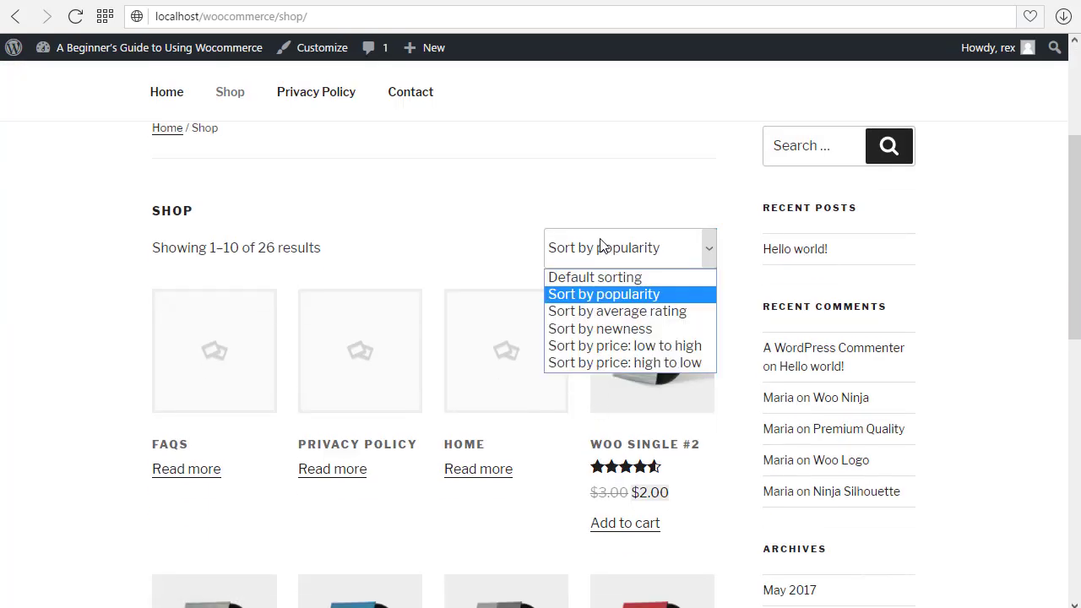
{"action": "left_click", "coordinate": [628, 331]}
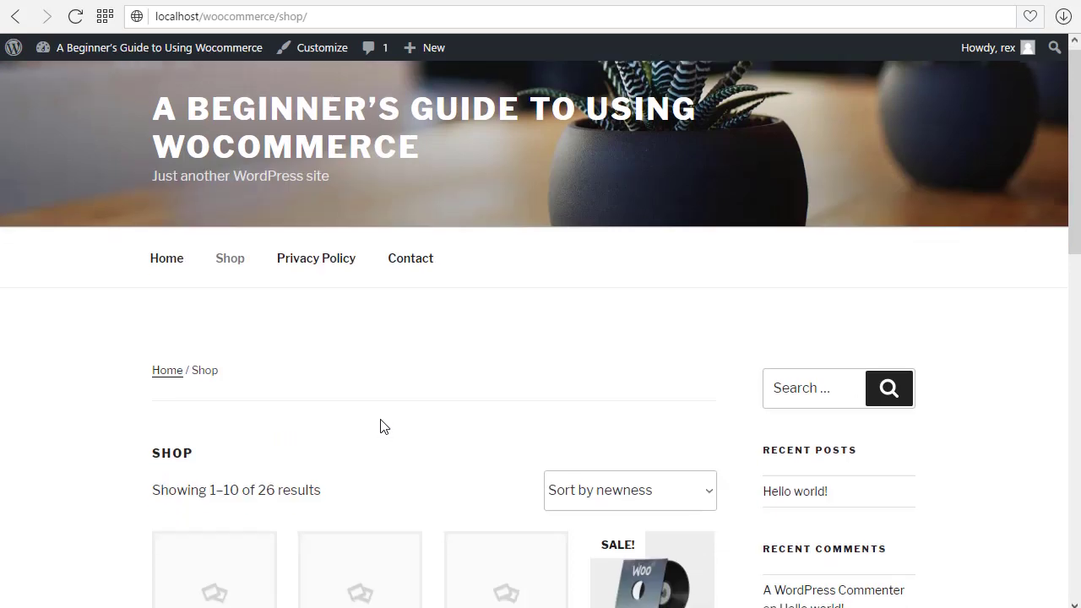
{"action": "scroll", "coordinate": [451, 473], "scroll_direction": "down", "scroll_amount": 4}
{"action": "scroll", "coordinate": [583, 397], "scroll_direction": "up", "scroll_amount": 1}
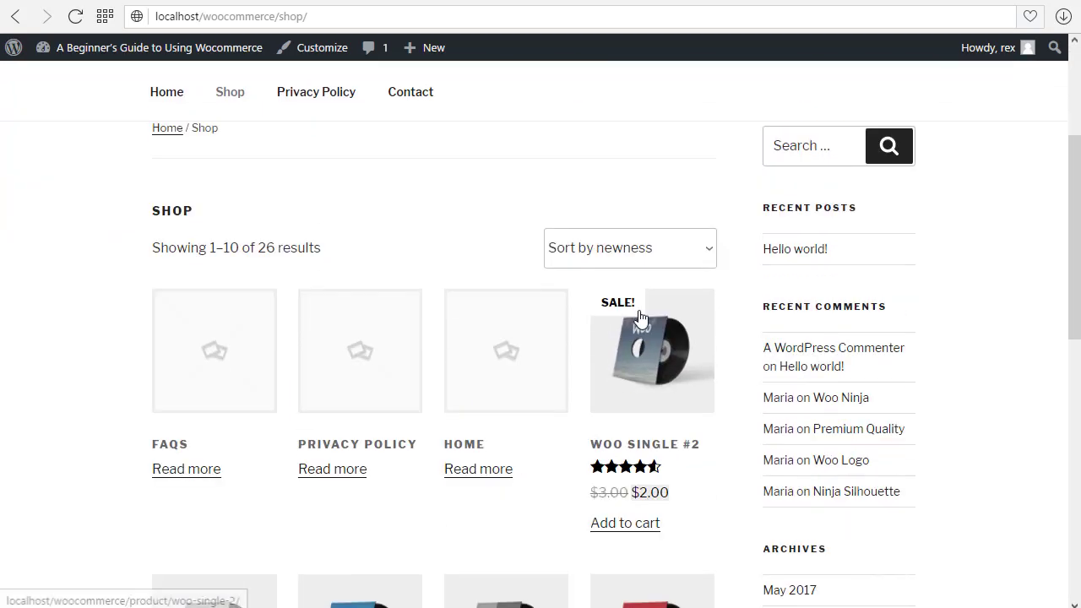
Step: Sort the shop products by price from low to high and look through the listing
{"action": "left_click", "coordinate": [619, 254]}
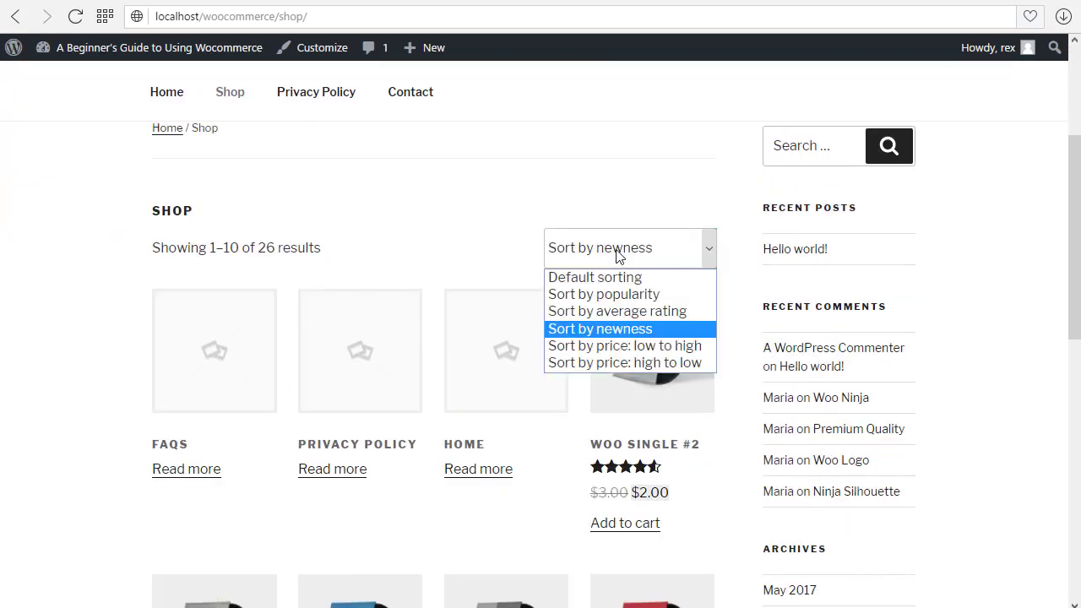
{"action": "left_click", "coordinate": [645, 353]}
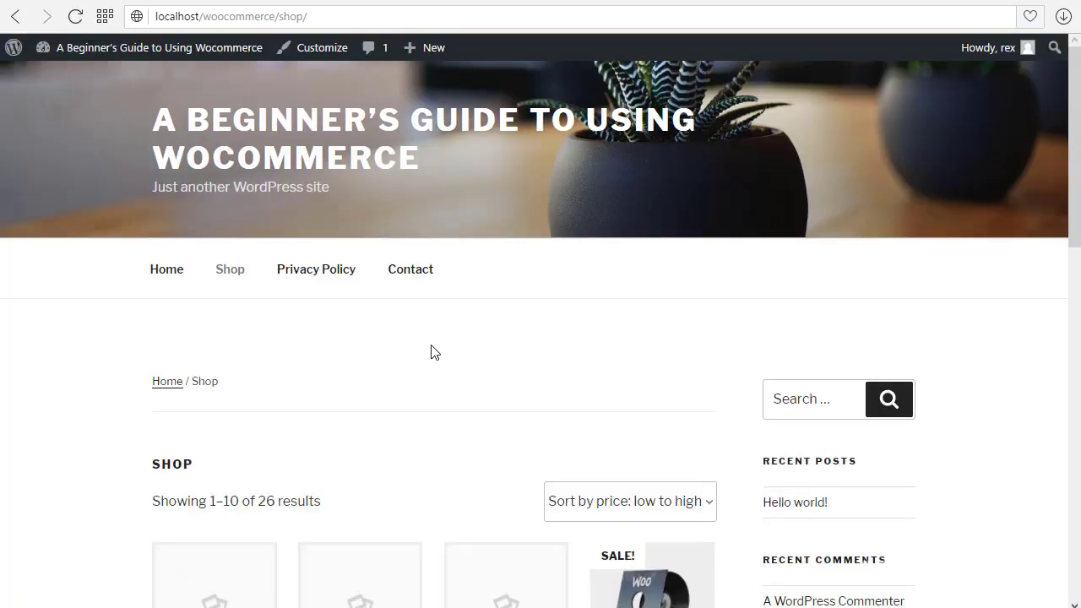
{"action": "scroll", "coordinate": [435, 359], "scroll_direction": "down", "scroll_amount": 8}
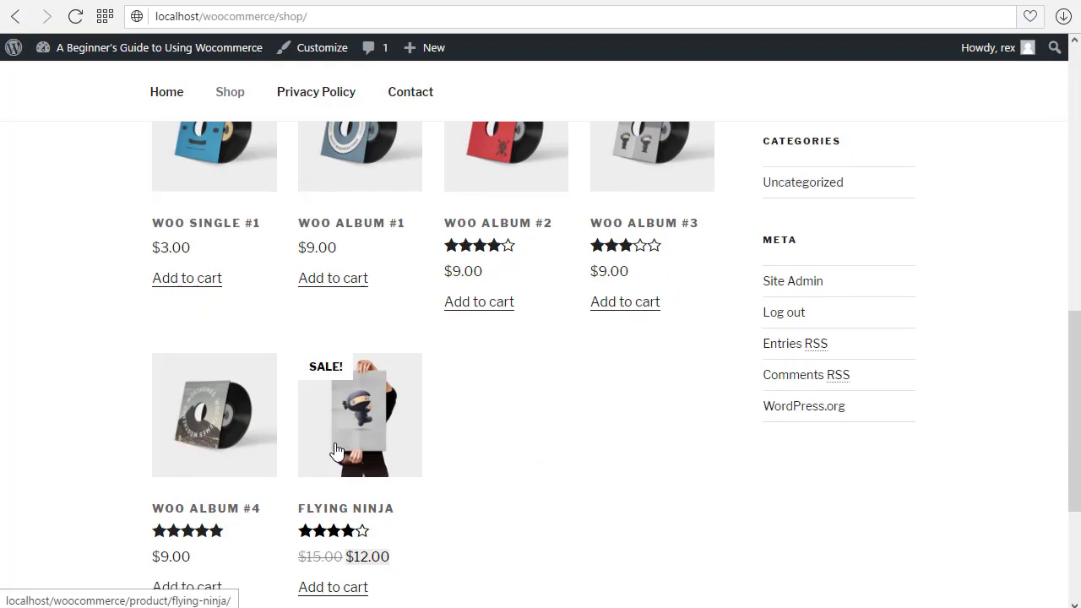
{"action": "scroll", "coordinate": [552, 499], "scroll_direction": "up", "scroll_amount": 8}
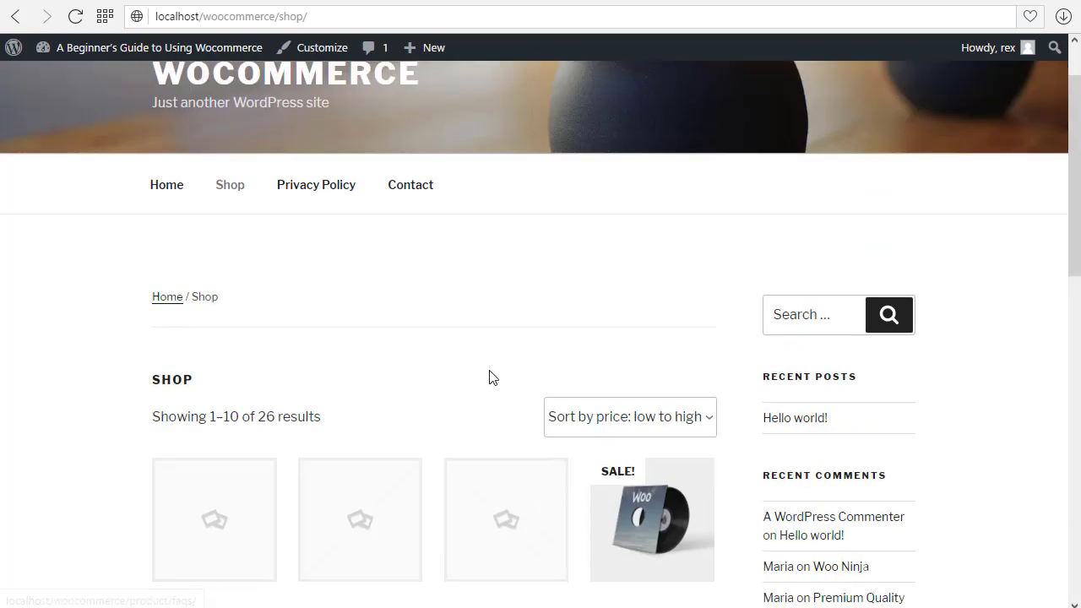
{"action": "scroll", "coordinate": [457, 374], "scroll_direction": "down", "scroll_amount": 1}
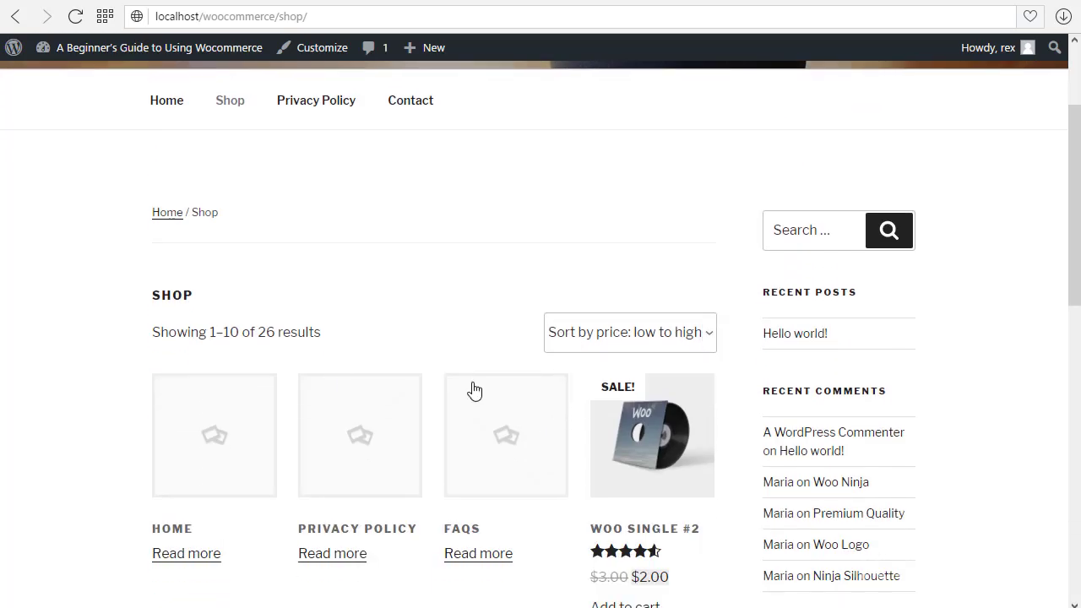
Step: Return the shop products to default sorting and examine the listing, including the FAQs and Home entries
{"action": "left_click", "coordinate": [673, 333]}
{"action": "left_click", "coordinate": [602, 362]}
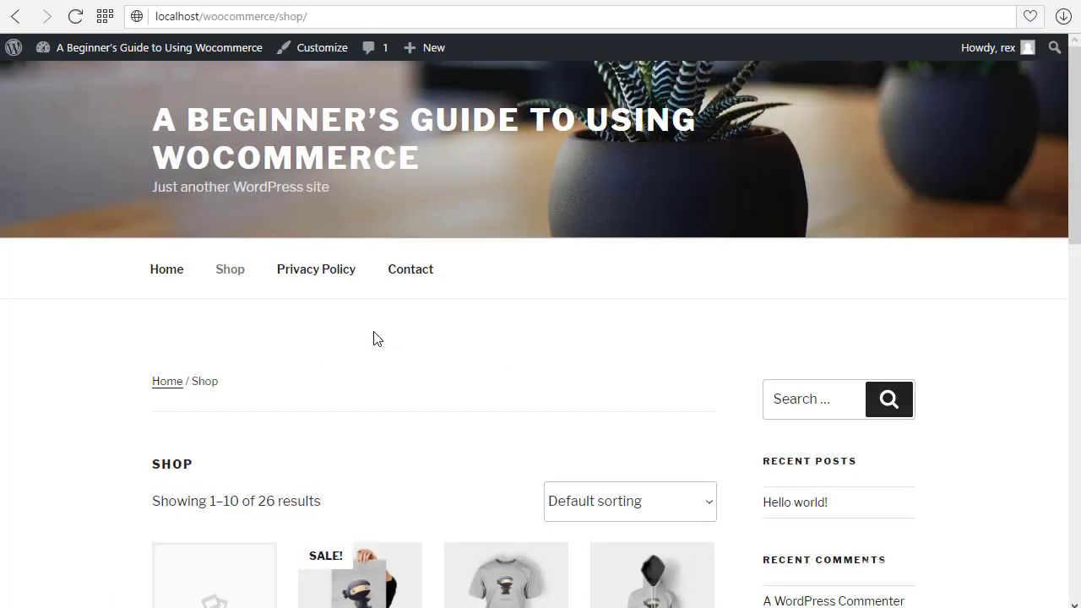
{"action": "scroll", "coordinate": [377, 338], "scroll_direction": "down", "scroll_amount": 3}
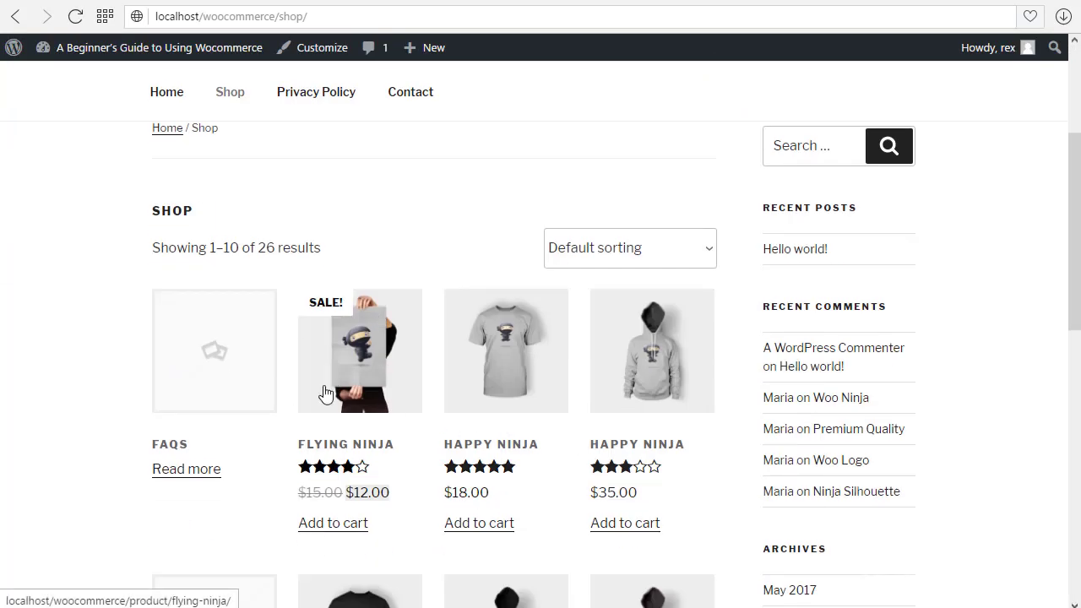
{"action": "scroll", "coordinate": [219, 473], "scroll_direction": "down", "scroll_amount": 3}
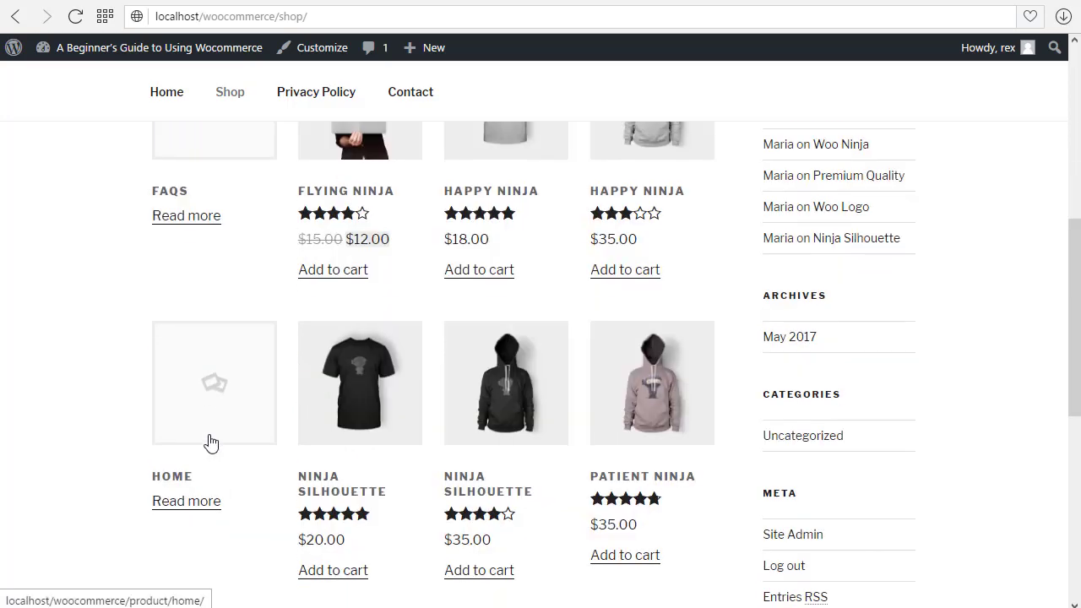
{"action": "scroll", "coordinate": [421, 484], "scroll_direction": "up", "scroll_amount": 4}
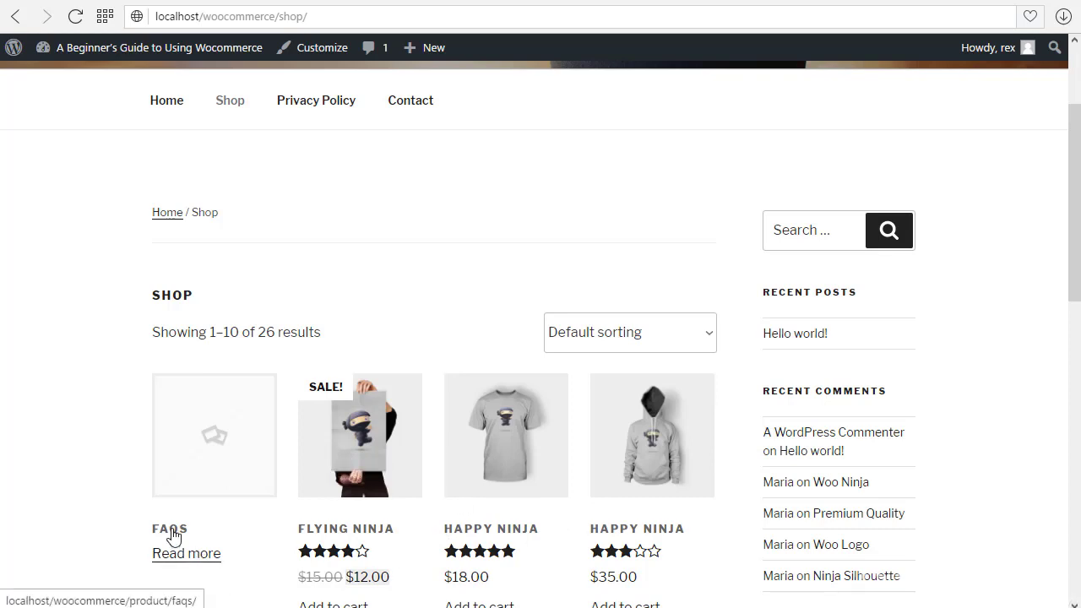
{"action": "scroll", "coordinate": [144, 528], "scroll_direction": "down", "scroll_amount": 2}
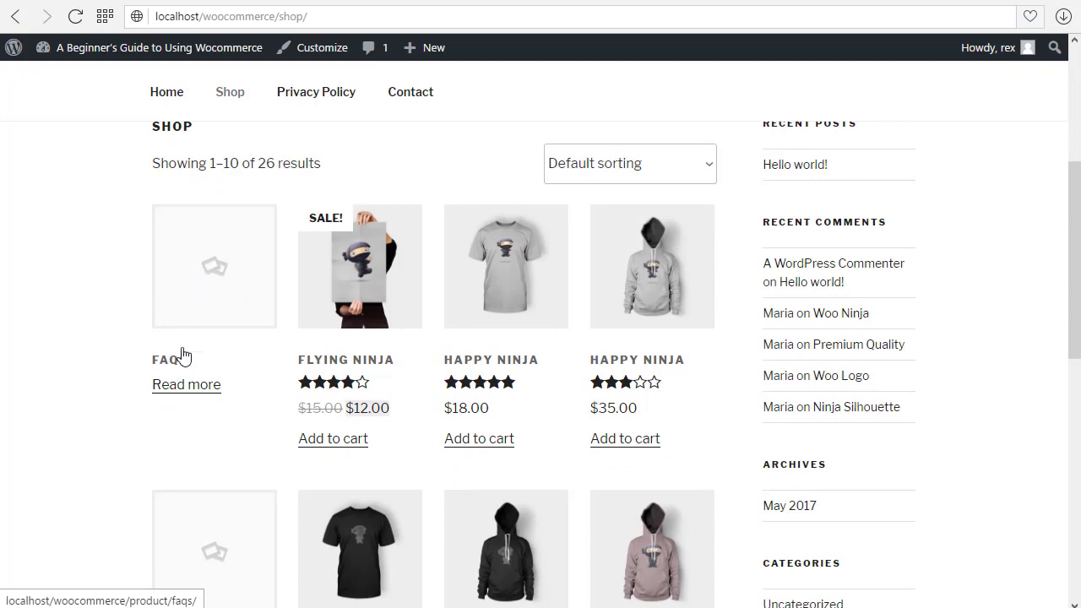
{"action": "scroll", "coordinate": [203, 446], "scroll_direction": "down", "scroll_amount": 3}
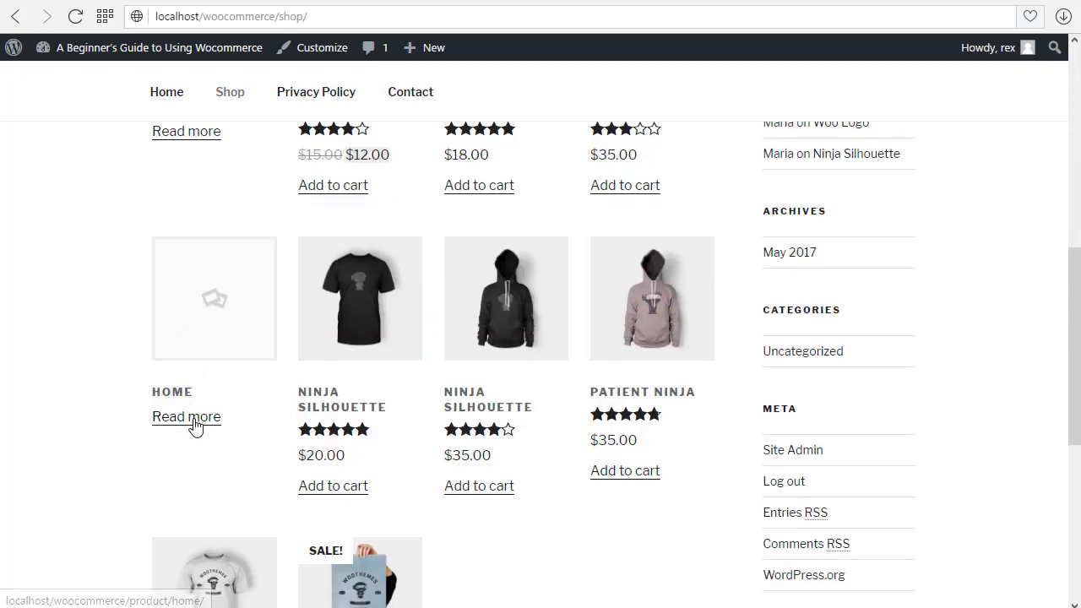
{"action": "scroll", "coordinate": [211, 505], "scroll_direction": "down", "scroll_amount": 1}
{"action": "scroll", "coordinate": [207, 498], "scroll_direction": "up", "scroll_amount": 5}
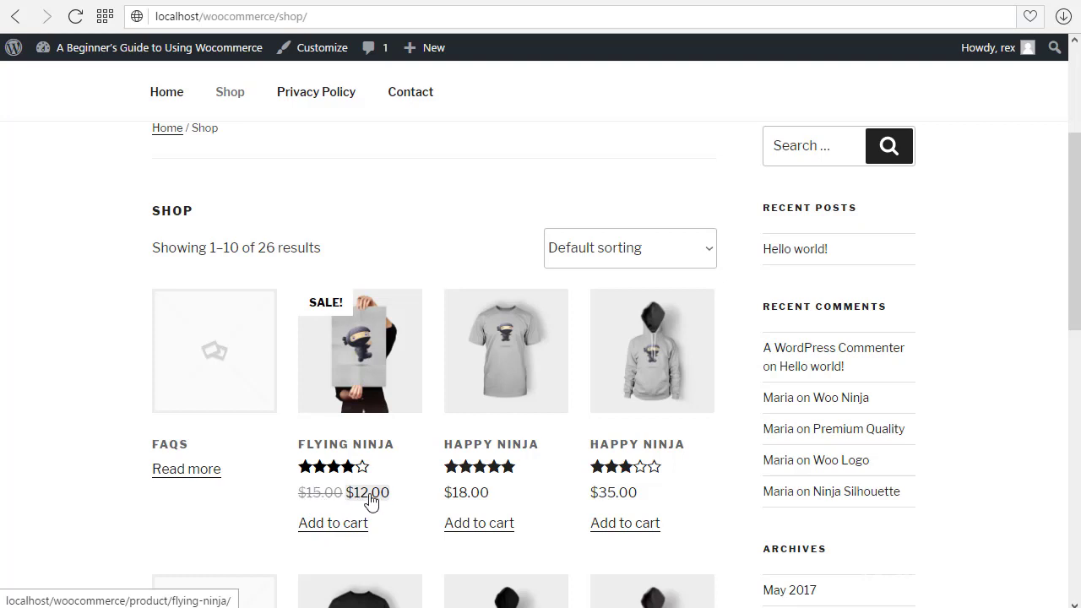
Step: Open the product page of the on-sale Flying Ninja poster and view its details
{"action": "left_click", "coordinate": [352, 368]}
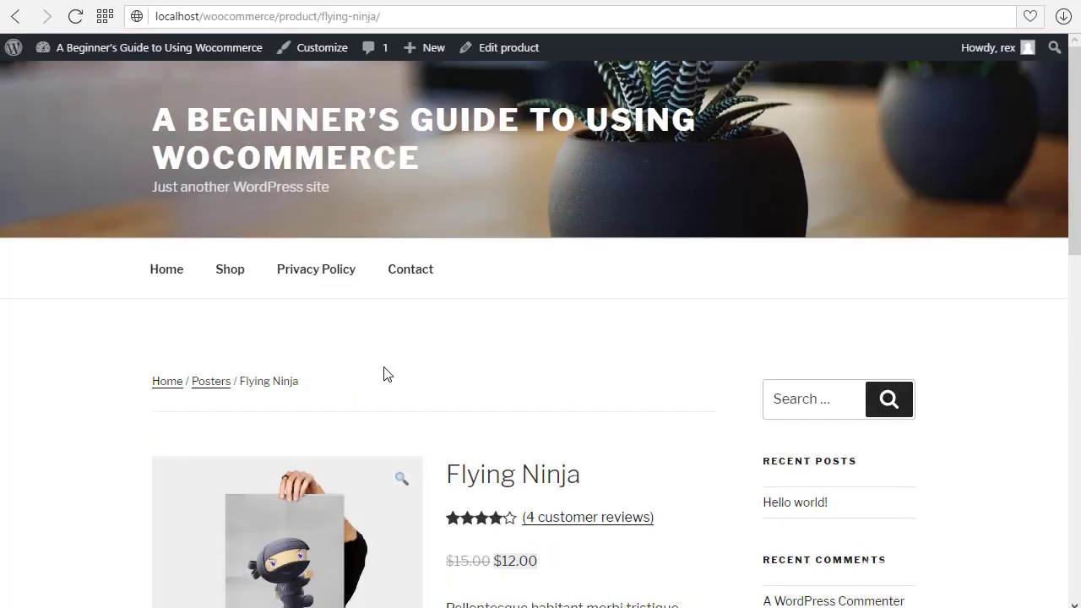
{"action": "scroll", "coordinate": [509, 321], "scroll_direction": "down", "scroll_amount": 4}
{"action": "scroll", "coordinate": [646, 342], "scroll_direction": "up", "scroll_amount": 1}
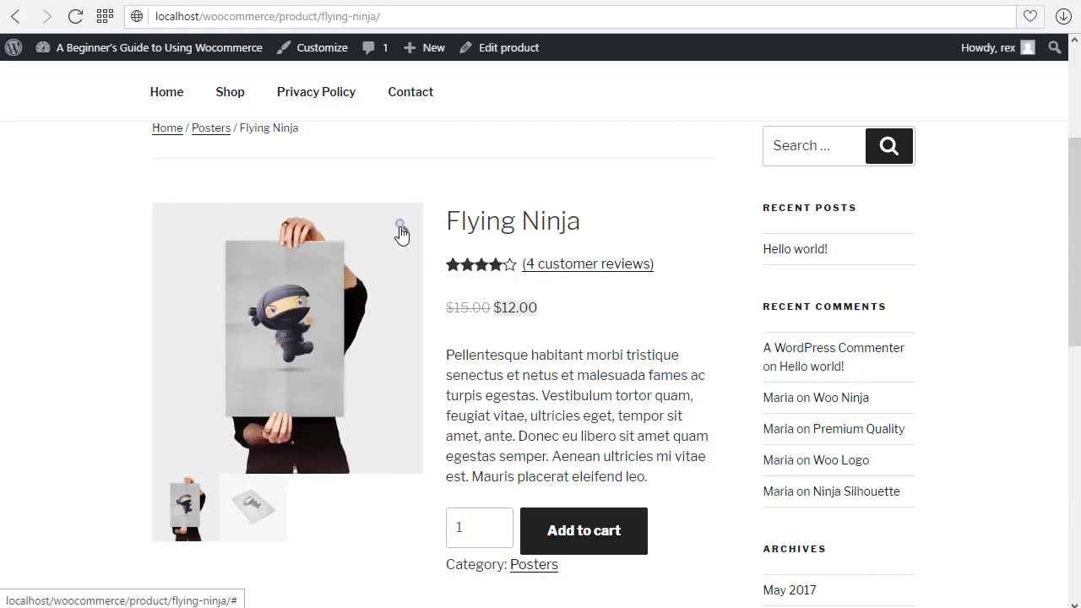
Step: Enlarge the first Flying Ninja image in the viewer, change its zoom, and switch to full screen and back
{"action": "left_click", "coordinate": [402, 229]}
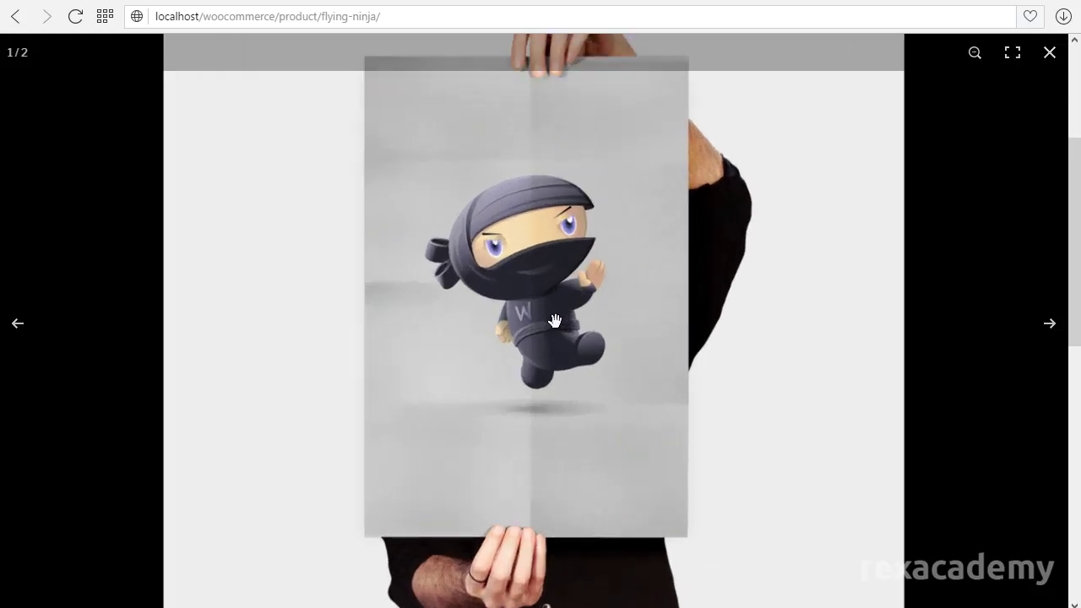
{"action": "left_click", "coordinate": [554, 323]}
{"action": "left_click", "coordinate": [976, 55]}
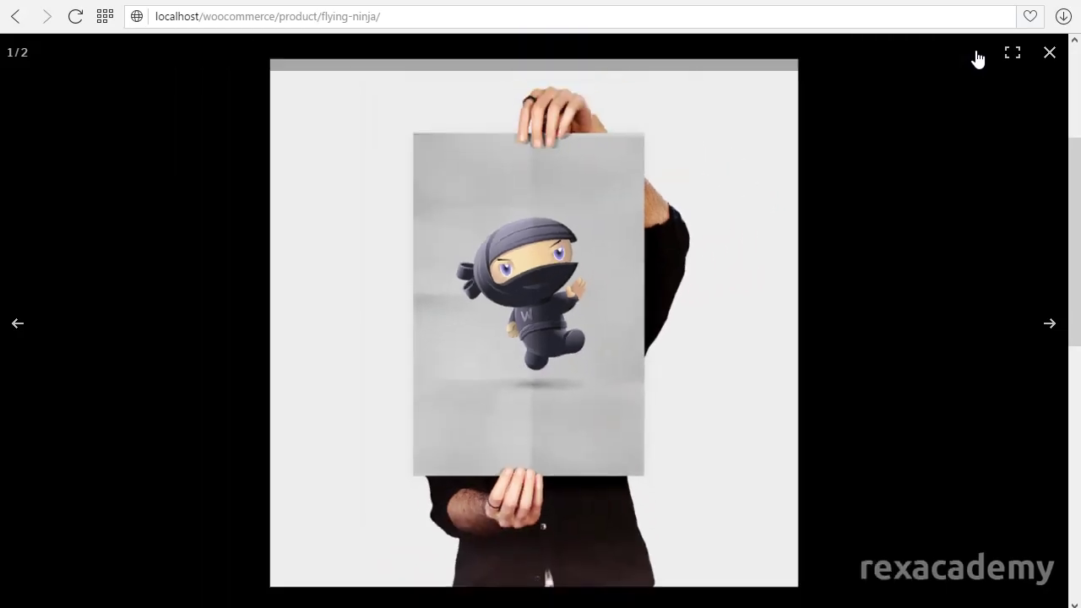
{"action": "left_click", "coordinate": [1017, 59]}
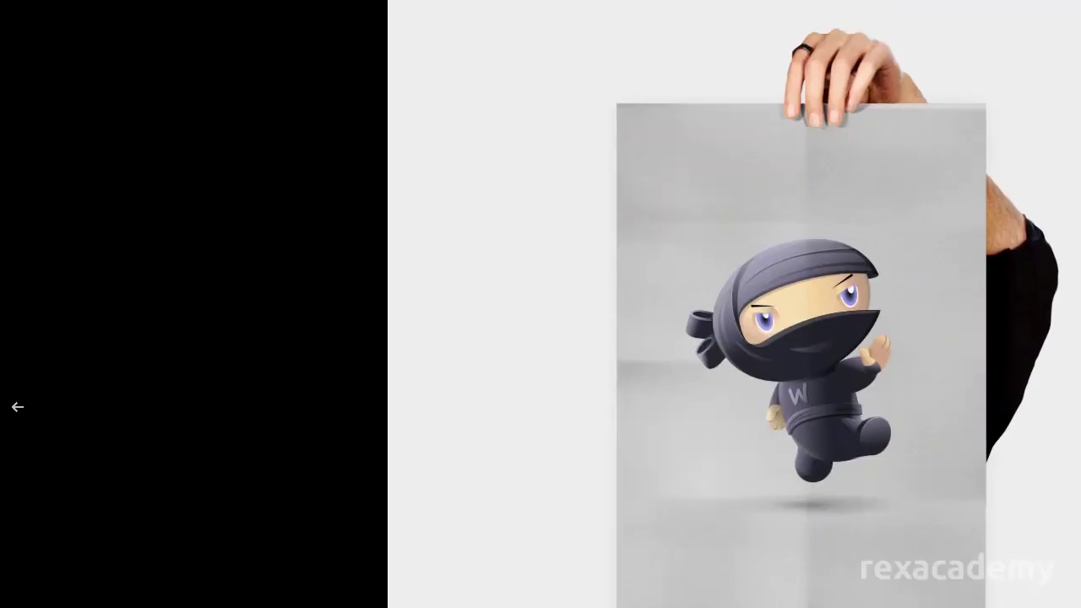
{"action": "key", "text": "Escape"}
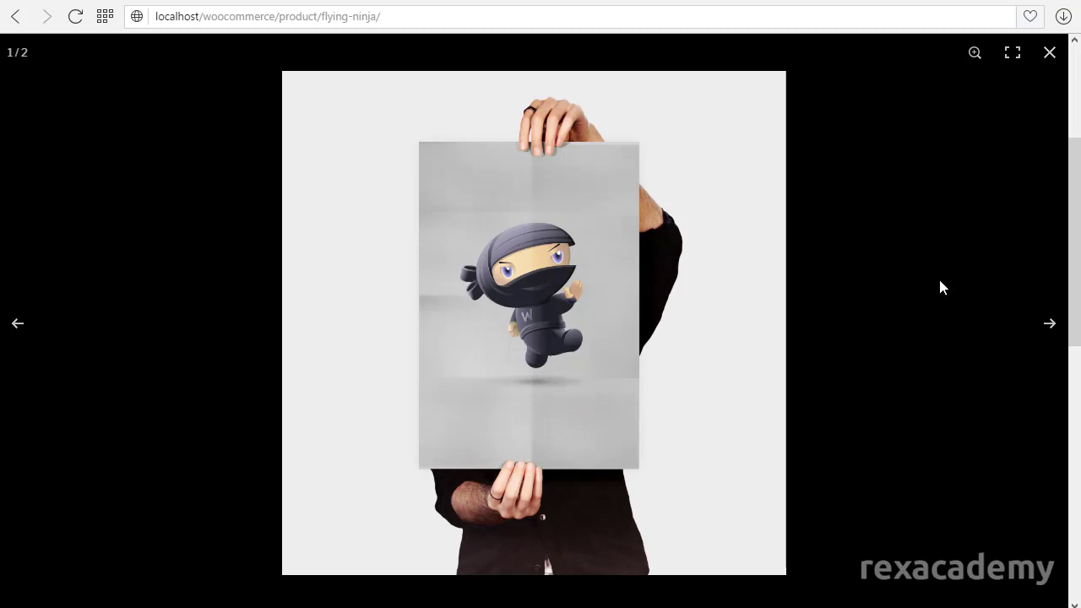
Step: Zoom into the first Flying Ninja image and pan around it
{"action": "left_click", "coordinate": [524, 290]}
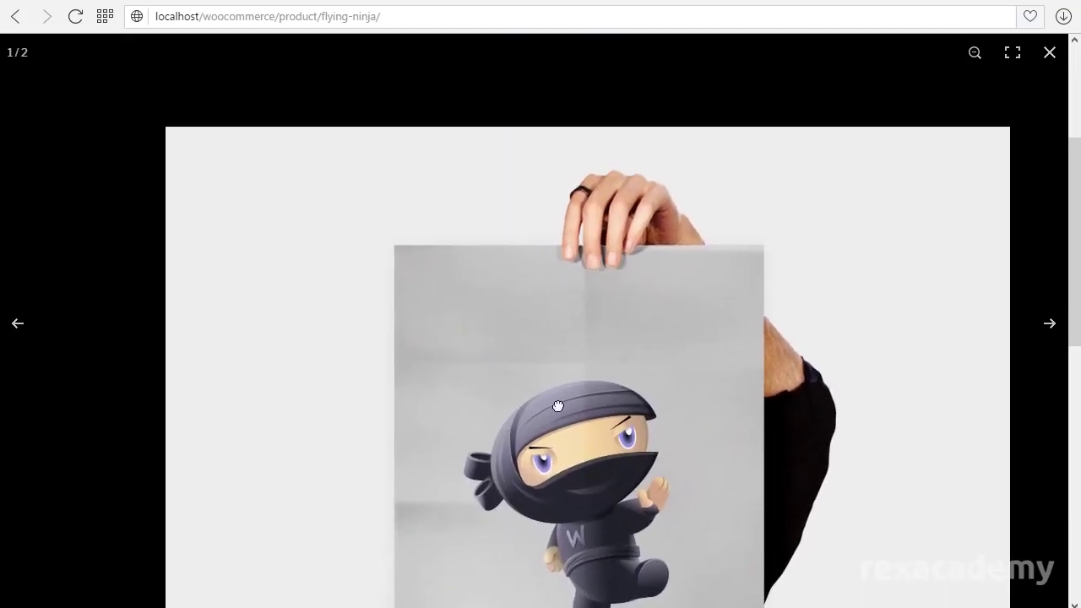
{"action": "left_click_drag", "start_coordinate": [559, 406], "coordinate": [868, 144]}
{"action": "left_click", "coordinate": [869, 145]}
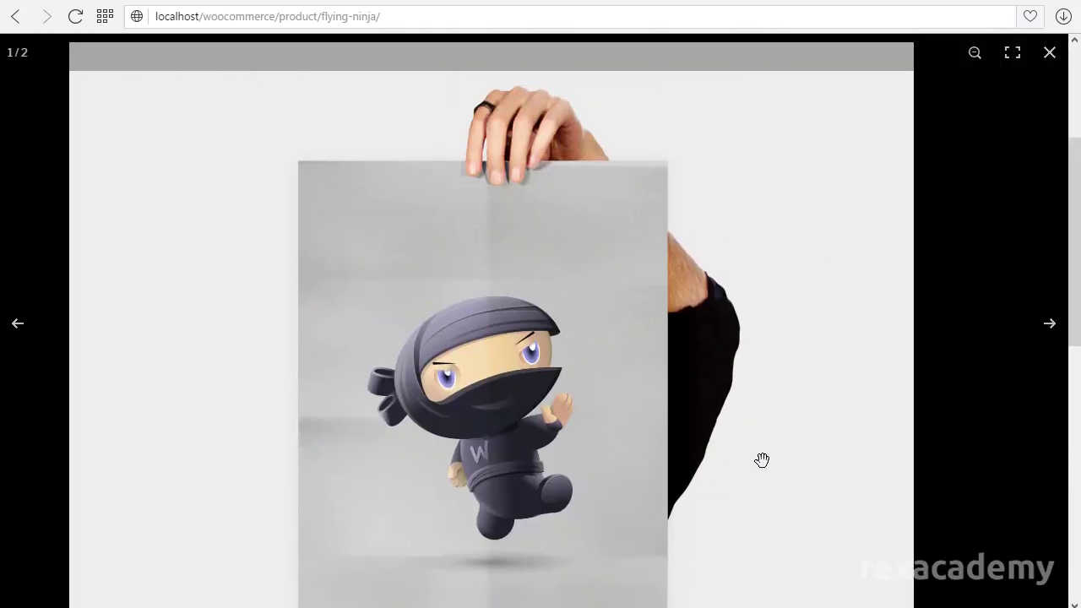
Step: Browse to the second Flying Ninja image, leave the enlarged viewer and show that image in the page's gallery
{"action": "left_click", "coordinate": [1052, 326]}
{"action": "left_click", "coordinate": [1052, 326]}
{"action": "left_click", "coordinate": [1052, 326]}
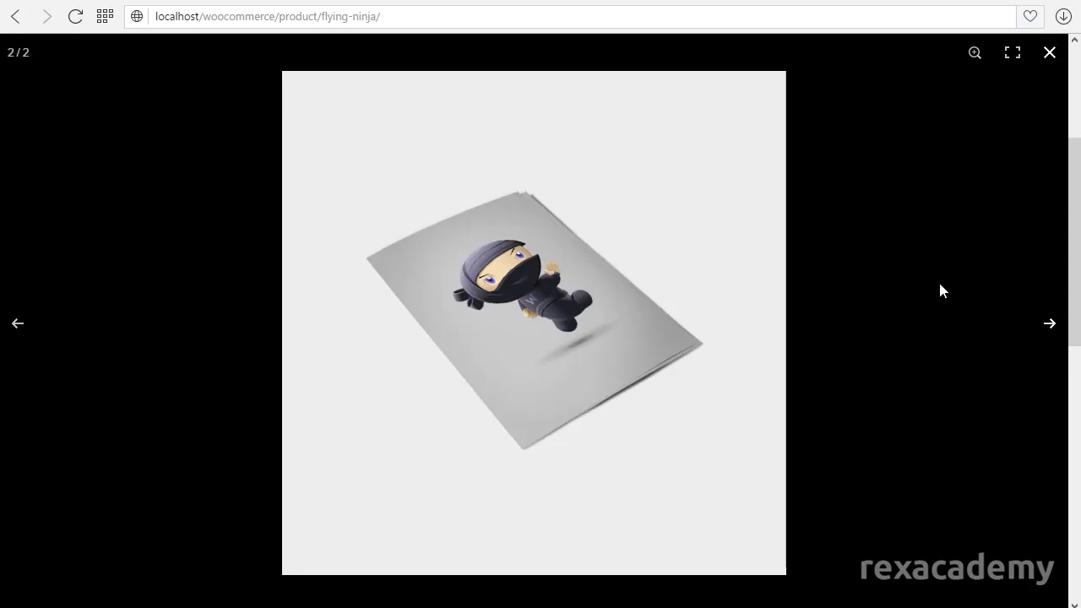
{"action": "scroll", "coordinate": [389, 428], "scroll_direction": "down", "scroll_amount": 4}
{"action": "left_click", "coordinate": [253, 263]}
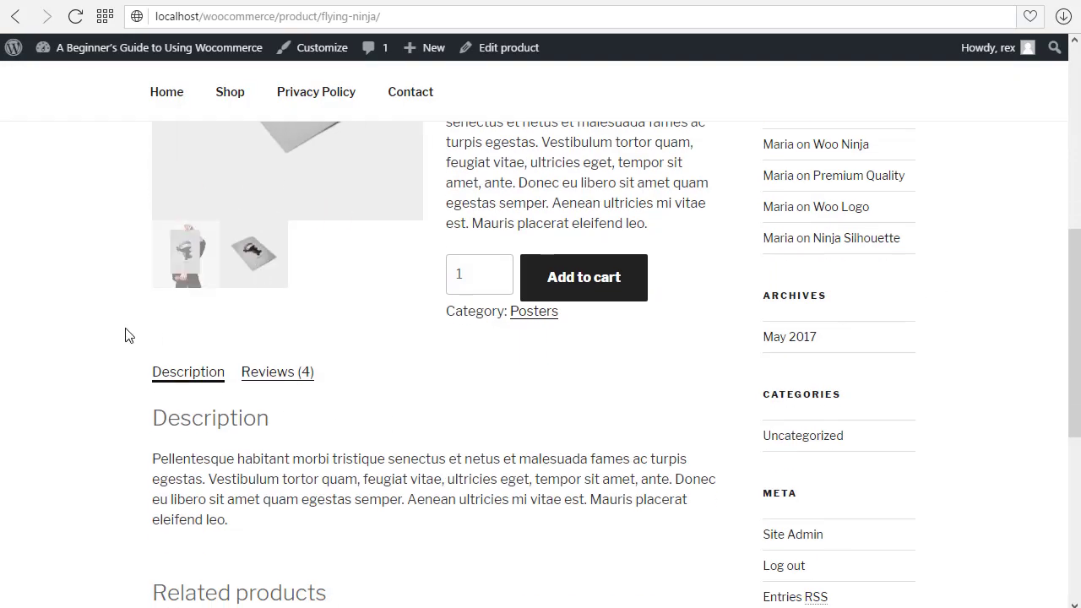
Step: Open the customer reviews of the Flying Ninja poster and look through them
{"action": "scroll", "coordinate": [287, 321], "scroll_direction": "up", "scroll_amount": 2}
{"action": "scroll", "coordinate": [561, 211], "scroll_direction": "up", "scroll_amount": 1}
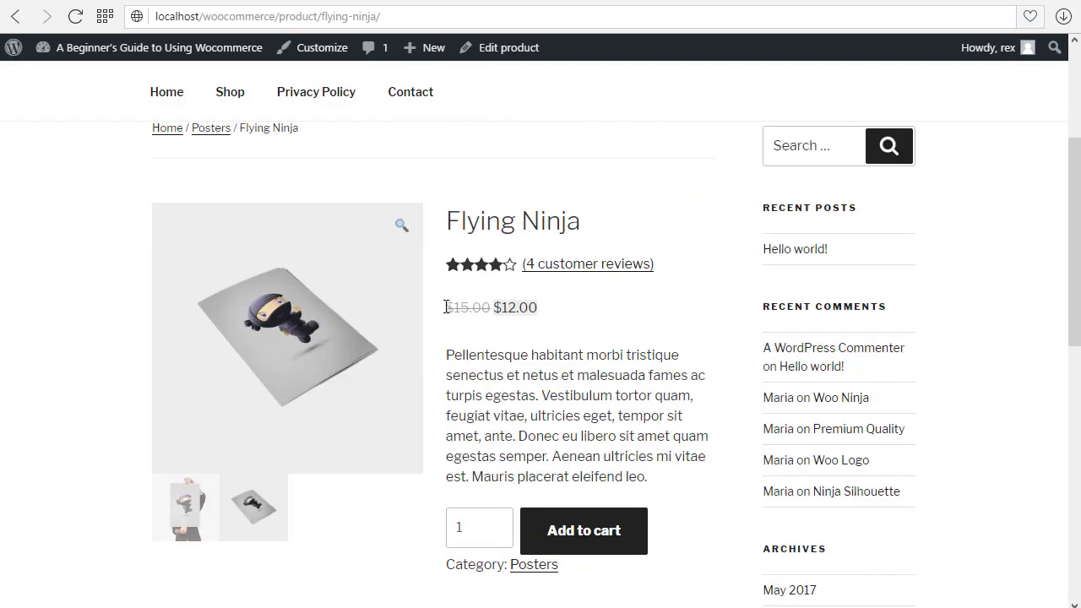
{"action": "left_click", "coordinate": [603, 267]}
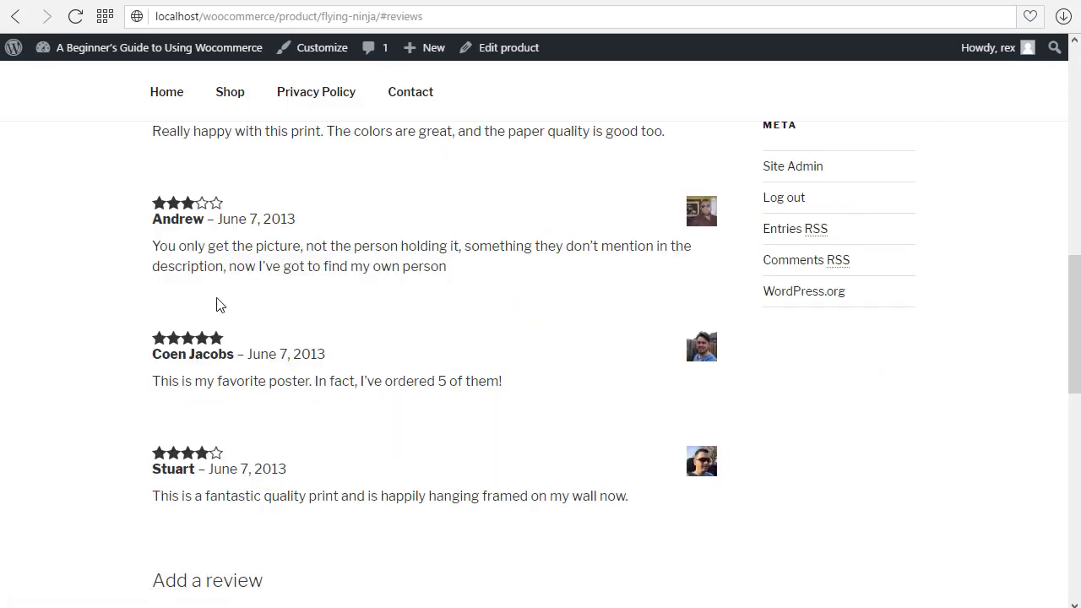
{"action": "scroll", "coordinate": [285, 270], "scroll_direction": "up", "scroll_amount": 4}
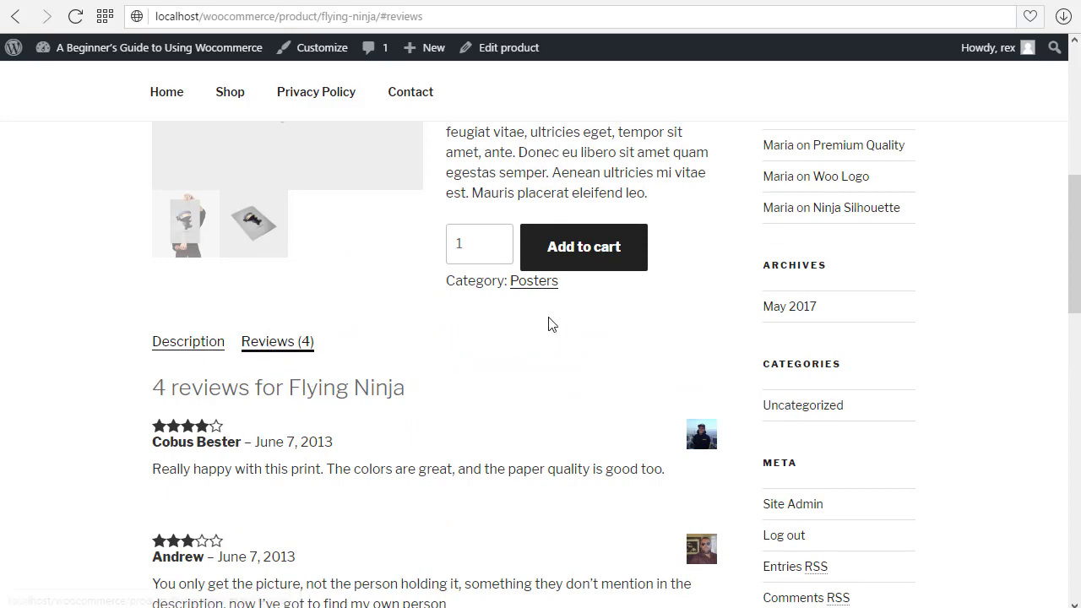
Step: Look over the Flying Ninja product details and its short description
{"action": "scroll", "coordinate": [550, 323], "scroll_direction": "up", "scroll_amount": 4}
{"action": "scroll", "coordinate": [586, 340], "scroll_direction": "down", "scroll_amount": 4}
{"action": "scroll", "coordinate": [598, 335], "scroll_direction": "up", "scroll_amount": 4}
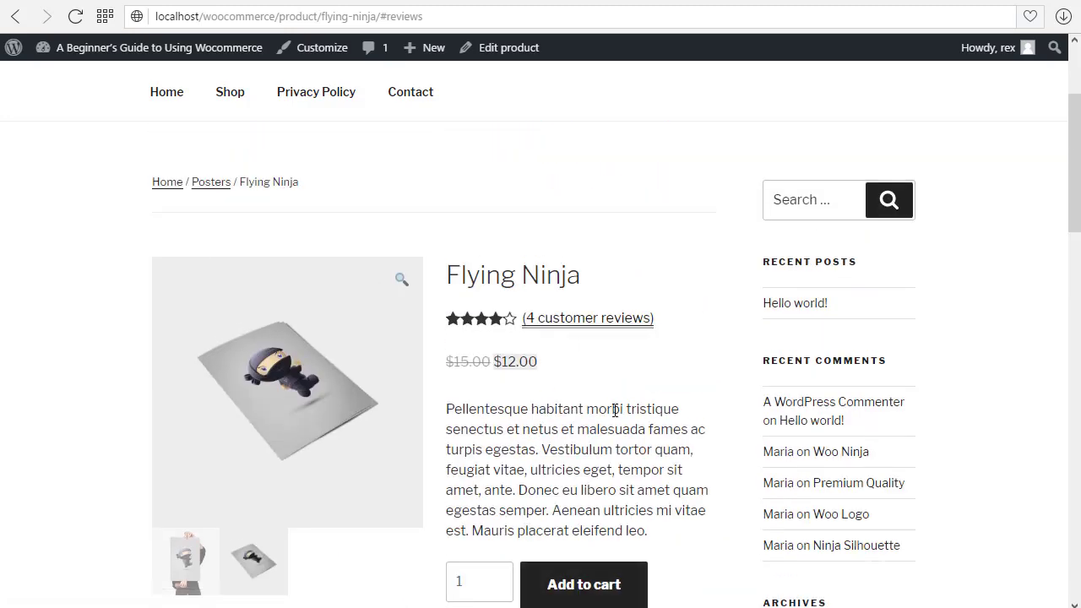
{"action": "scroll", "coordinate": [516, 242], "scroll_direction": "down", "scroll_amount": 2}
{"action": "left_click_drag", "start_coordinate": [452, 239], "coordinate": [647, 363]}
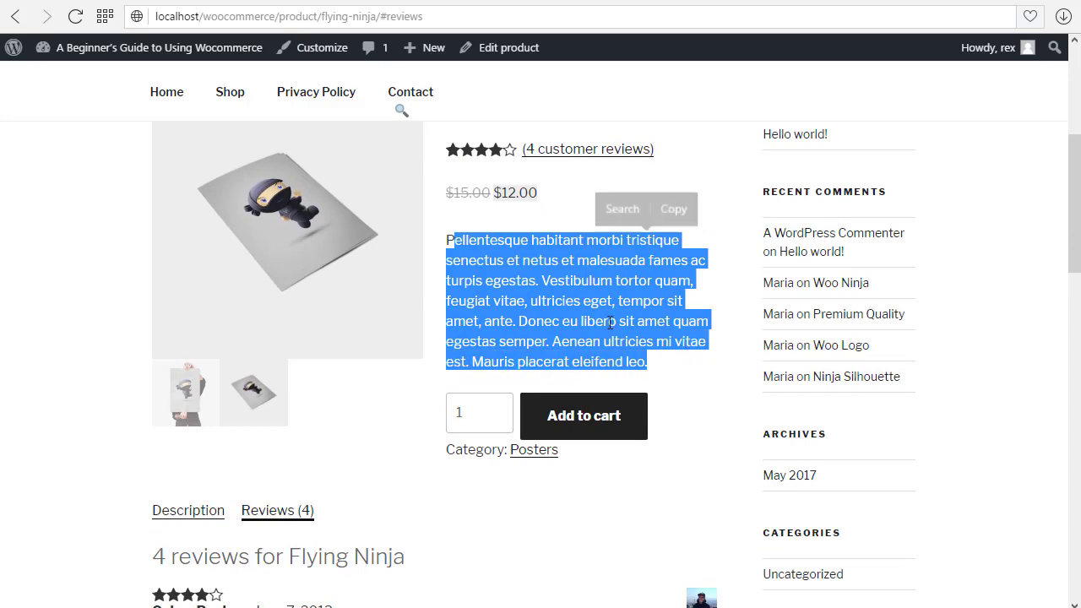
{"action": "left_click", "coordinate": [615, 329]}
Step: Set the Flying Ninja quantity to 3 and add the posters to the cart
{"action": "left_click", "coordinate": [468, 407]}
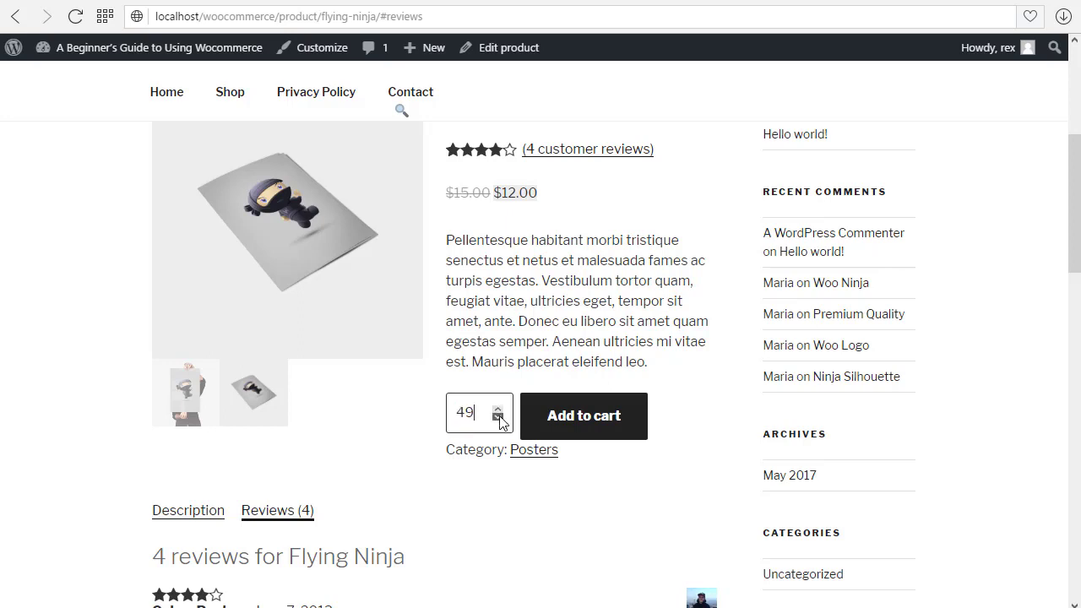
{"action": "left_click_drag", "start_coordinate": [476, 412], "coordinate": [425, 401]}
{"action": "type", "text": "3"}
{"action": "left_click", "coordinate": [578, 428]}
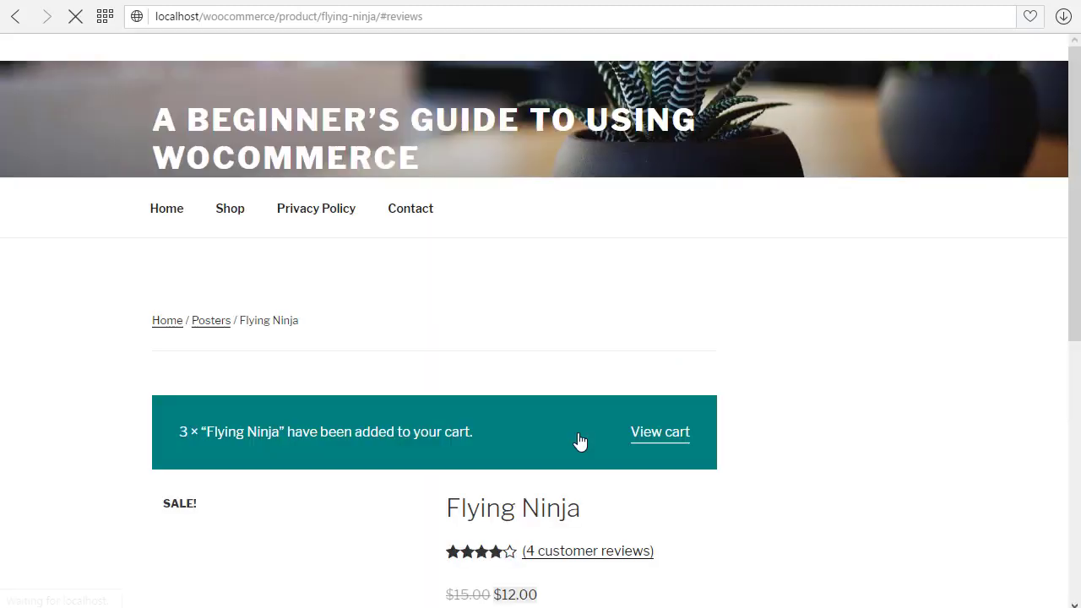
Step: Examine the customer reviews, the review form and the related products further down the Flying Ninja page
{"action": "scroll", "coordinate": [532, 439], "scroll_direction": "up", "scroll_amount": 8}
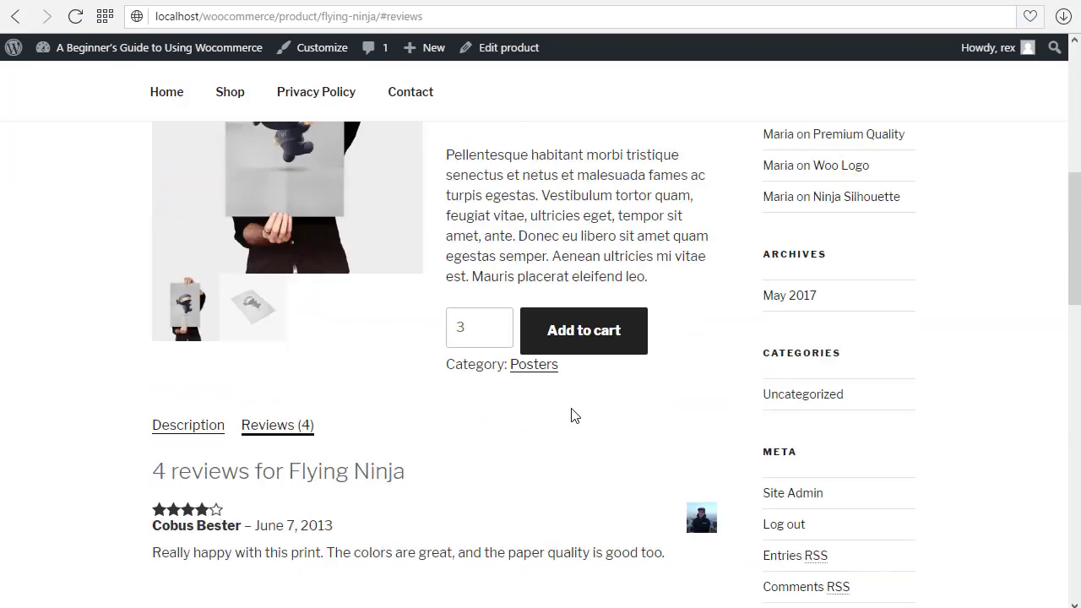
{"action": "scroll", "coordinate": [329, 439], "scroll_direction": "down", "scroll_amount": 5}
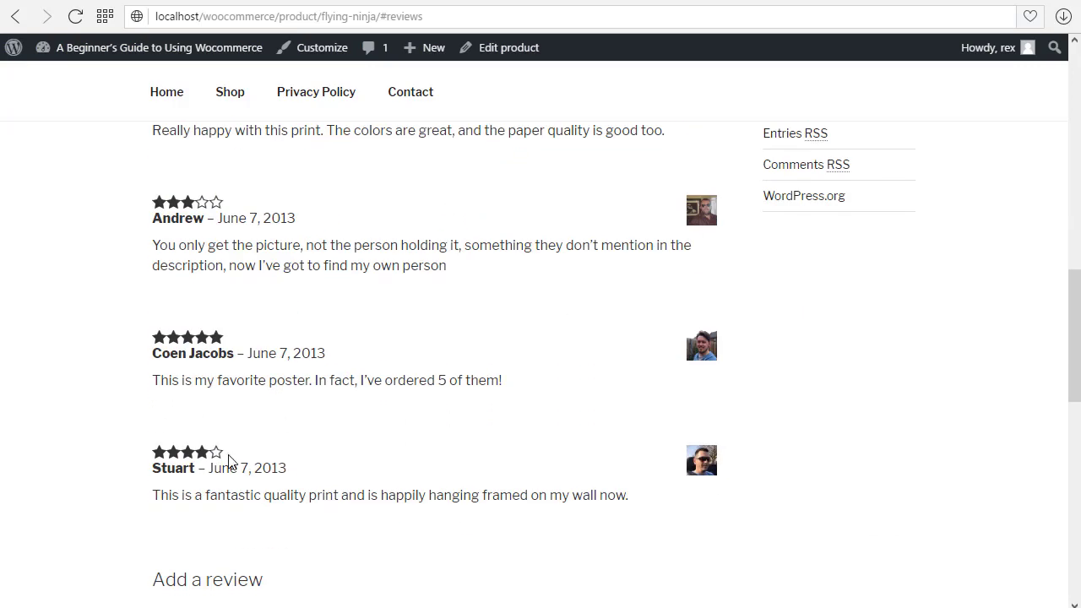
{"action": "scroll", "coordinate": [228, 461], "scroll_direction": "down", "scroll_amount": 4}
{"action": "scroll", "coordinate": [258, 502], "scroll_direction": "down", "scroll_amount": 2}
{"action": "left_click", "coordinate": [254, 265]}
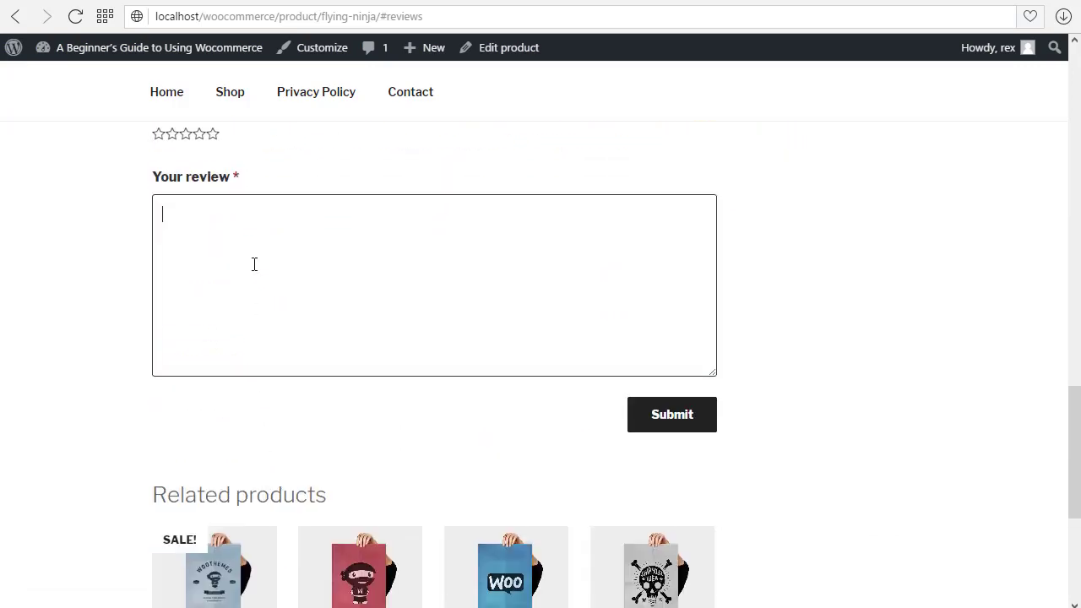
{"action": "scroll", "coordinate": [206, 358], "scroll_direction": "down", "scroll_amount": 1}
{"action": "left_click_drag", "start_coordinate": [150, 411], "coordinate": [417, 387]}
{"action": "left_click", "coordinate": [612, 209]}
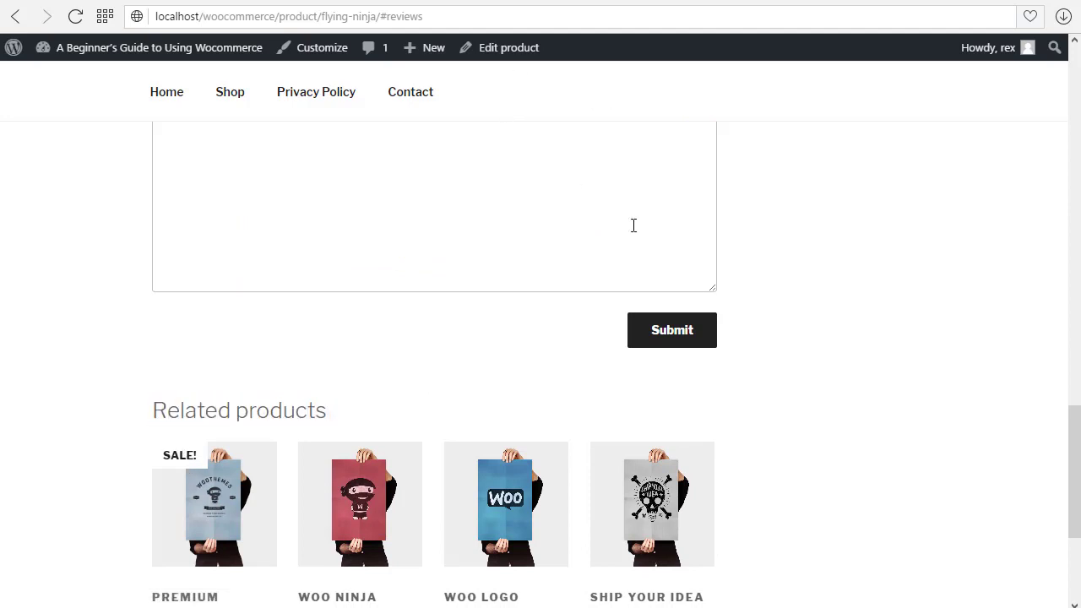
{"action": "scroll", "coordinate": [194, 499], "scroll_direction": "down", "scroll_amount": 3}
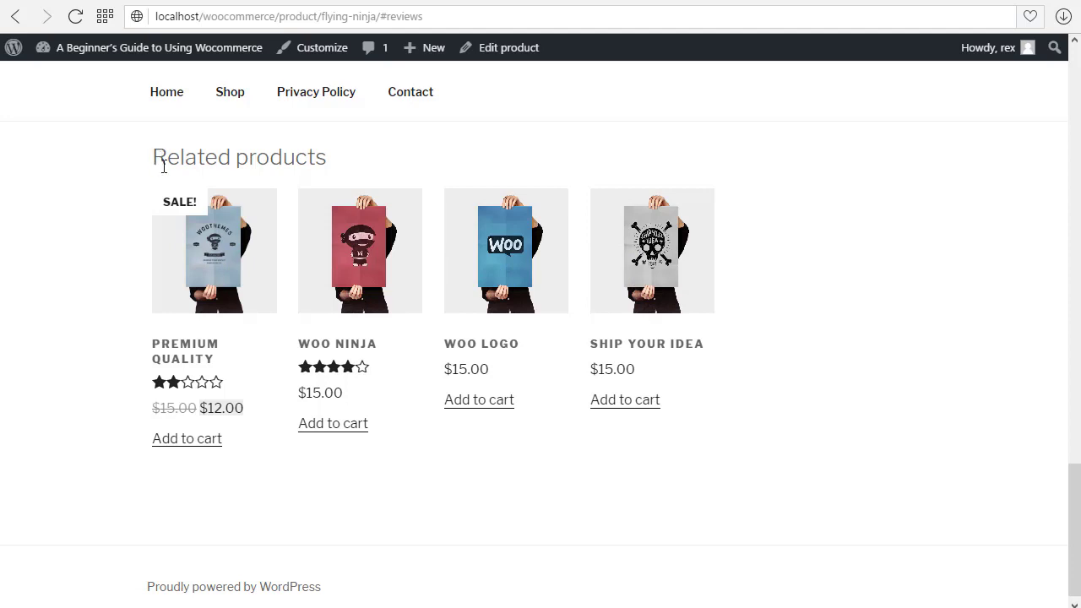
{"action": "left_click_drag", "start_coordinate": [328, 160], "coordinate": [318, 162]}
{"action": "left_click", "coordinate": [269, 162]}
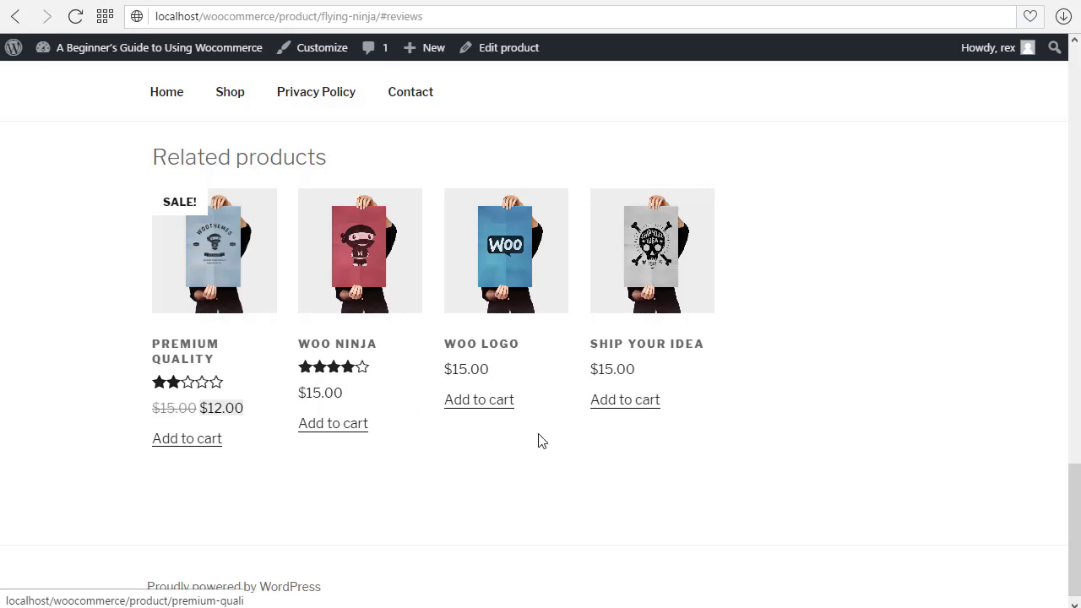
{"action": "scroll", "coordinate": [358, 372], "scroll_direction": "down", "scroll_amount": 1}
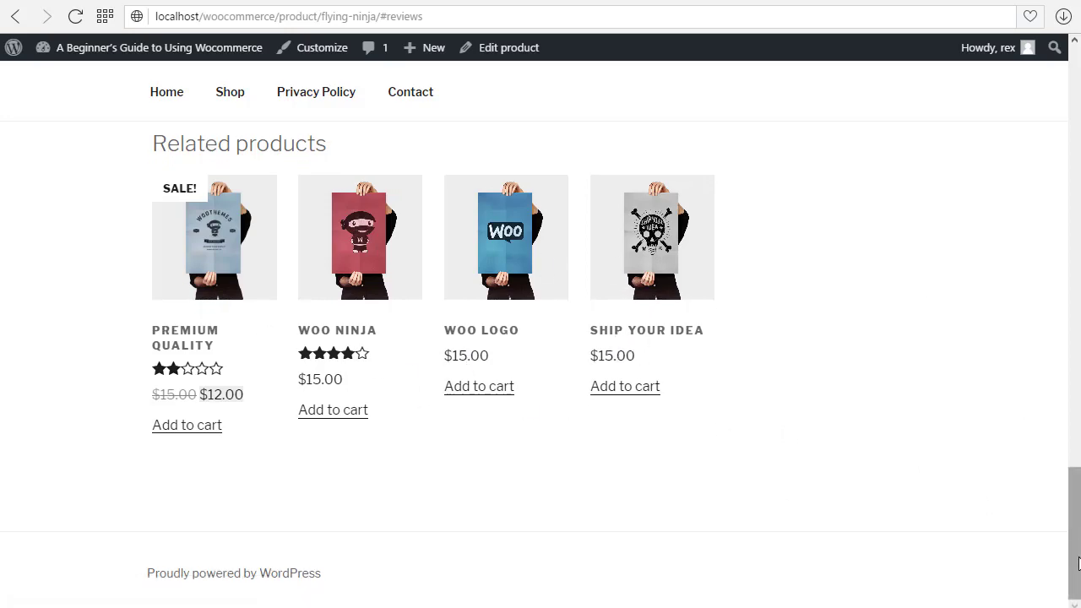
Step: Open the cart and check the price, quantity and total of the Flying Ninja line
{"action": "left_click_drag", "start_coordinate": [1078, 548], "coordinate": [1078, 140]}
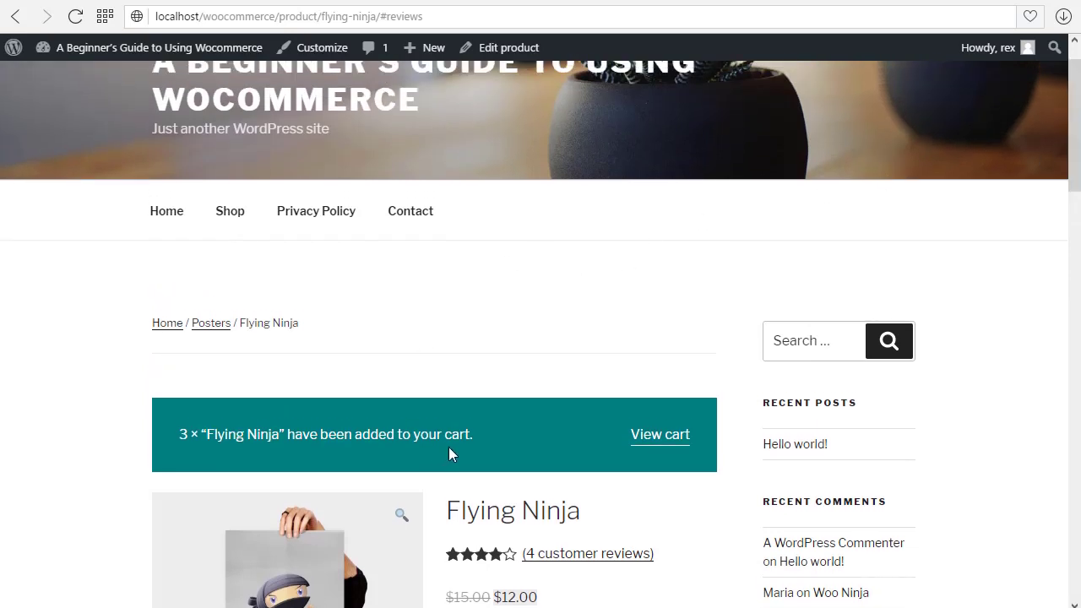
{"action": "left_click", "coordinate": [655, 439]}
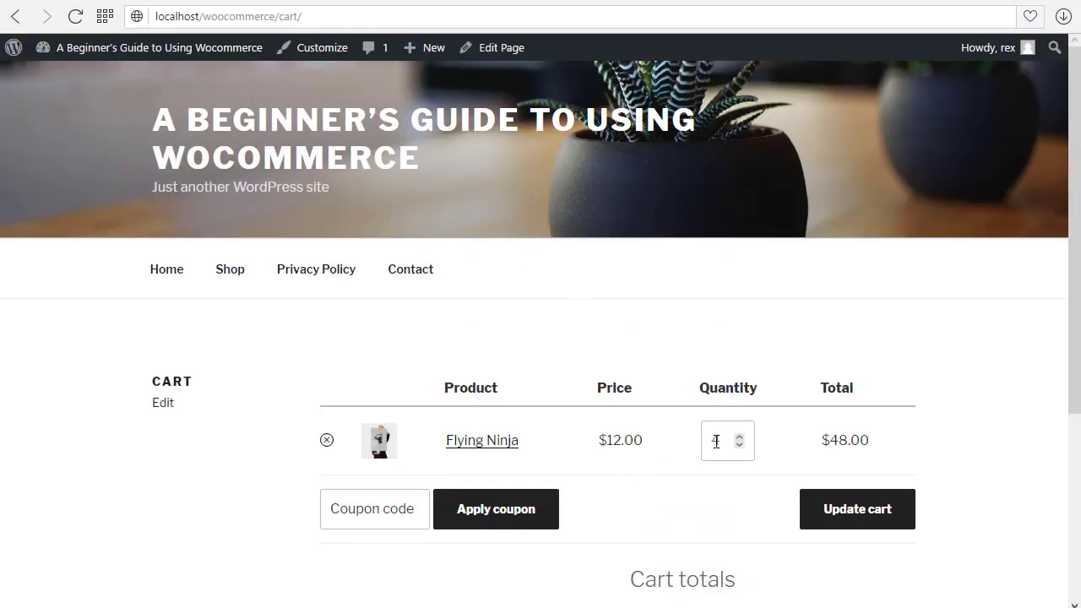
{"action": "left_click_drag", "start_coordinate": [725, 441], "coordinate": [715, 440]}
{"action": "left_click", "coordinate": [717, 392]}
{"action": "left_click", "coordinate": [719, 439]}
{"action": "left_click", "coordinate": [620, 440]}
{"action": "double_click", "coordinate": [876, 438]}
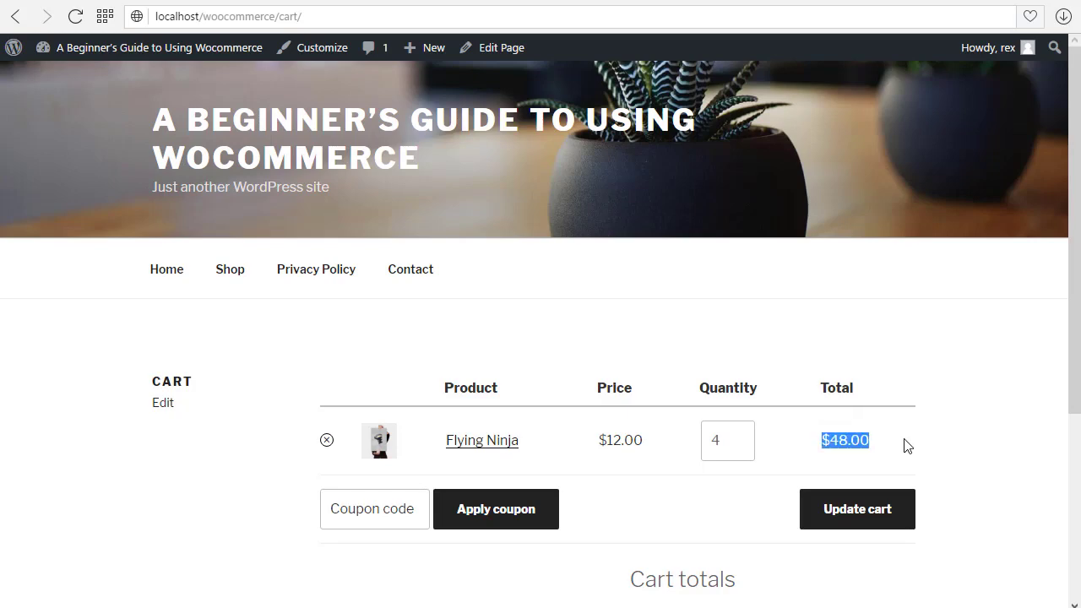
{"action": "left_click", "coordinate": [887, 441]}
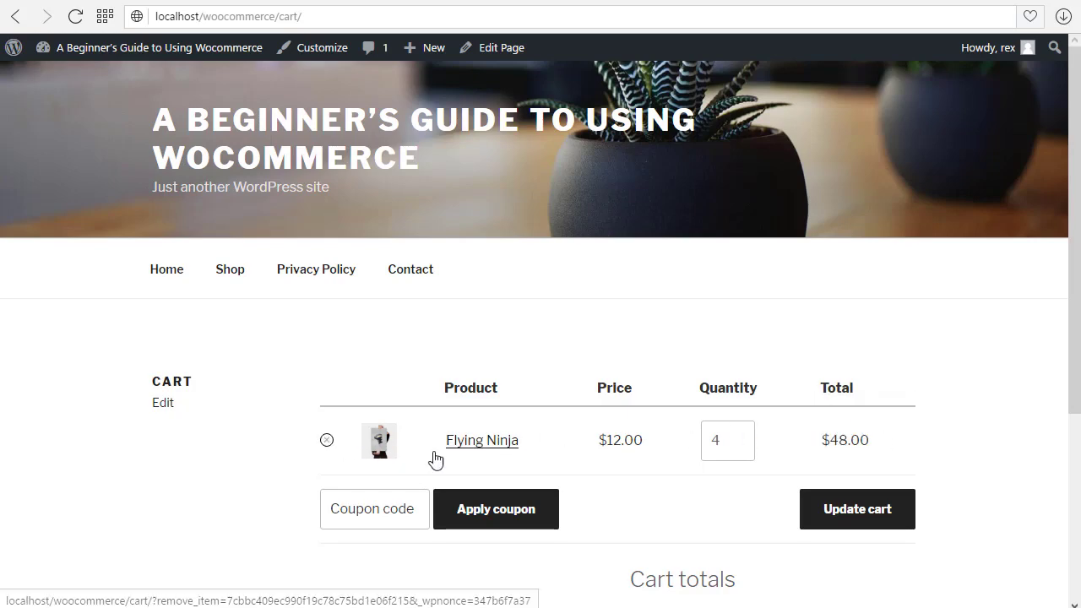
Step: Set the Flying Ninja quantity in the cart to 25, update the cart and check the line total
{"action": "left_click_drag", "start_coordinate": [717, 438], "coordinate": [701, 440]}
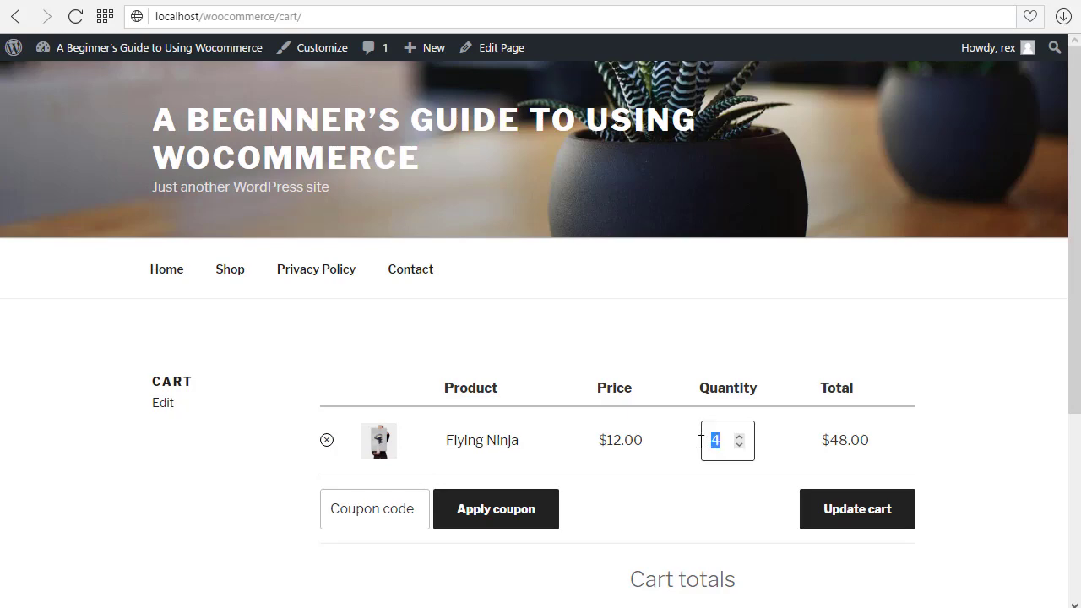
{"action": "type", "text": "25"}
{"action": "left_click", "coordinate": [670, 510]}
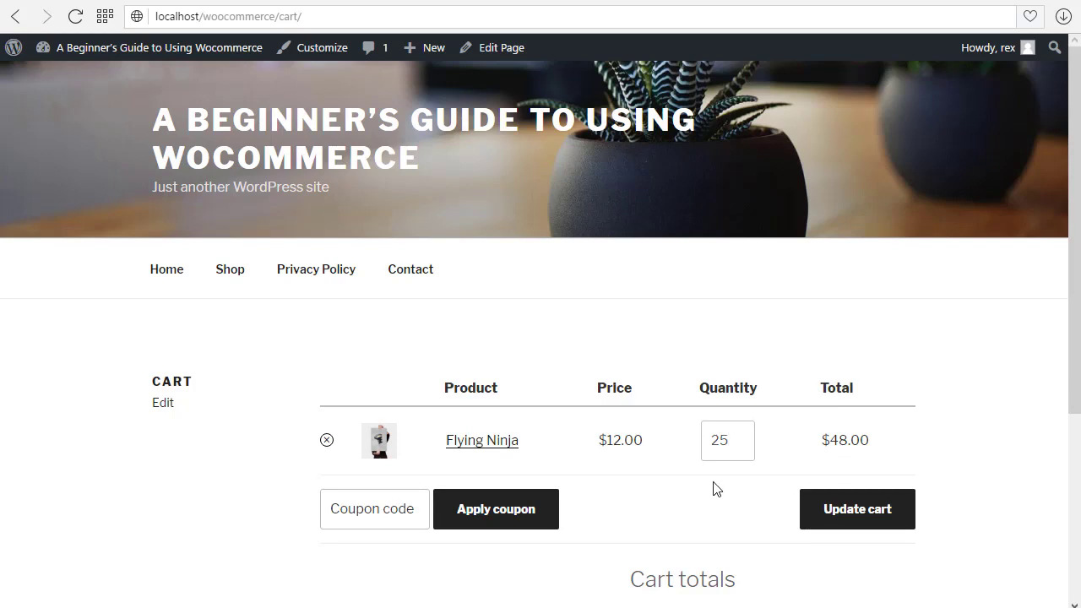
{"action": "left_click", "coordinate": [856, 511]}
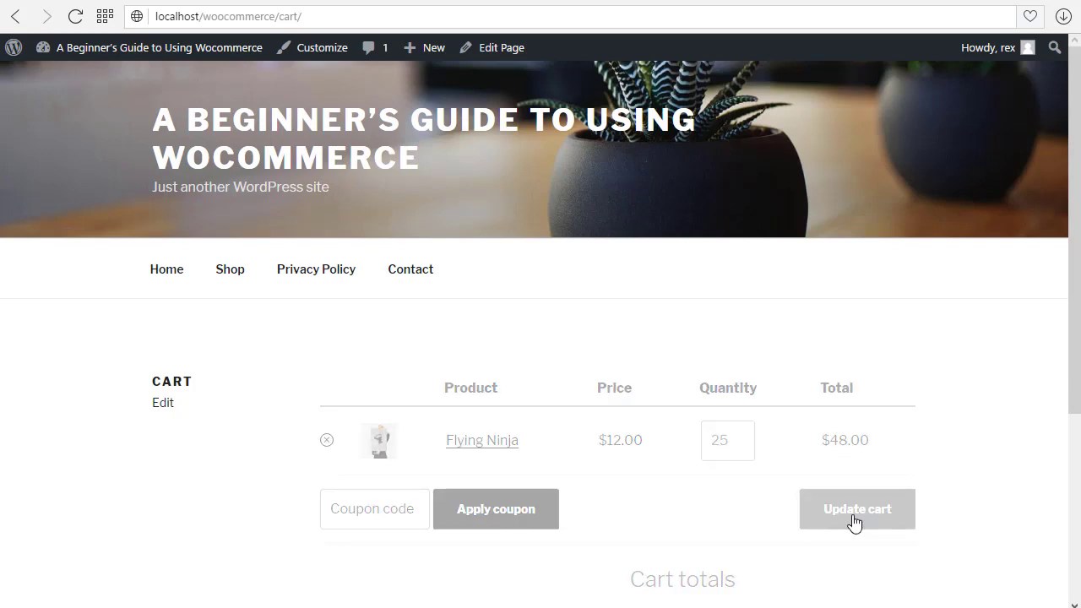
{"action": "left_click_drag", "start_coordinate": [811, 536], "coordinate": [868, 534]}
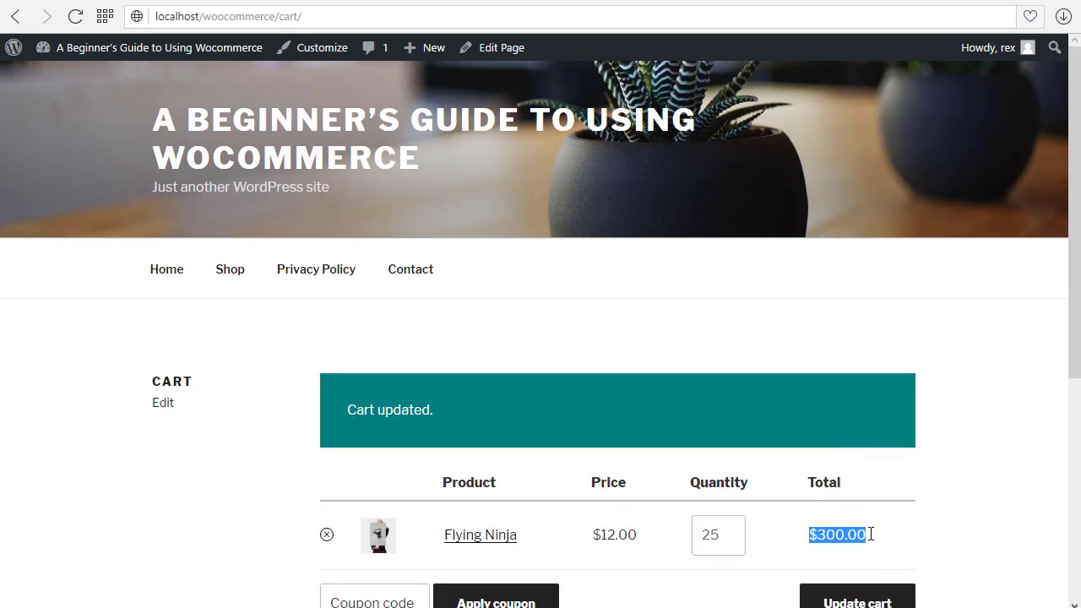
Step: Set the Flying Ninja quantity in the cart to 2, update the cart and check the line total
{"action": "double_click", "coordinate": [704, 537]}
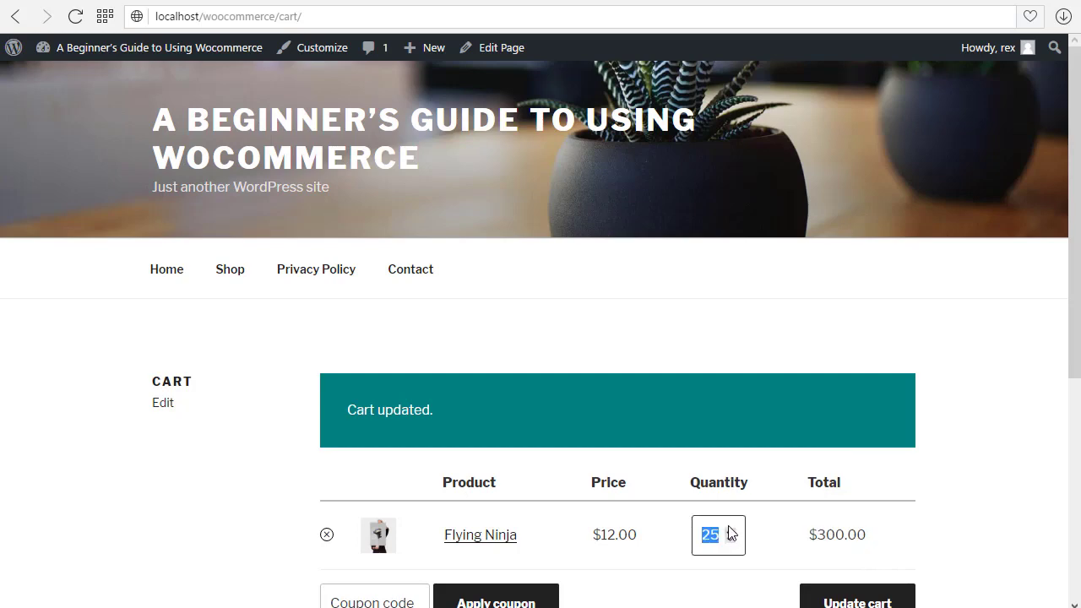
{"action": "type", "text": "2"}
{"action": "scroll", "coordinate": [1021, 483], "scroll_direction": "down", "scroll_amount": 3}
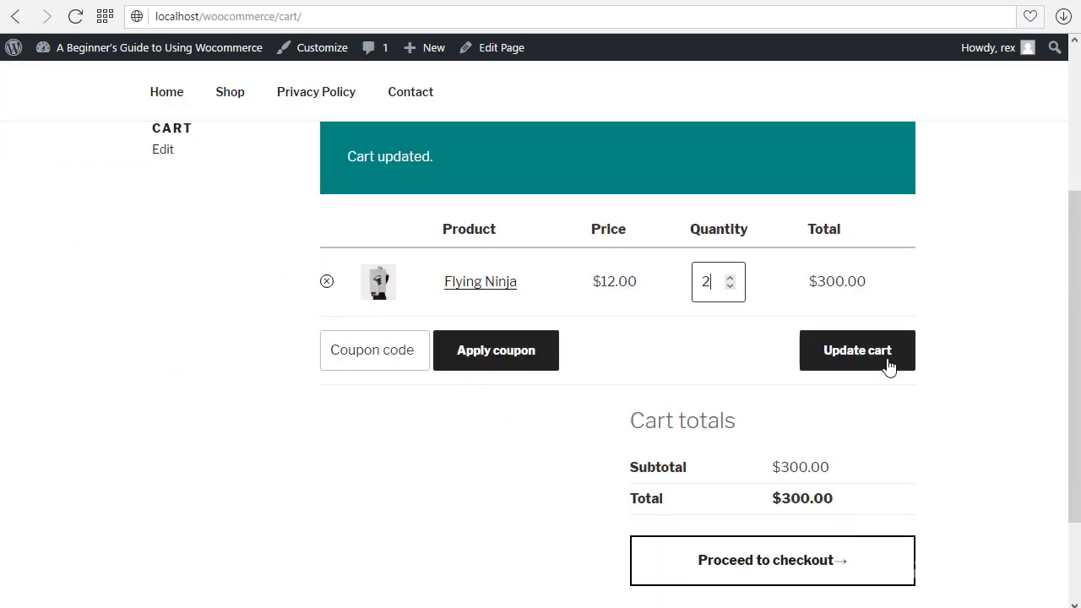
{"action": "left_click", "coordinate": [851, 362]}
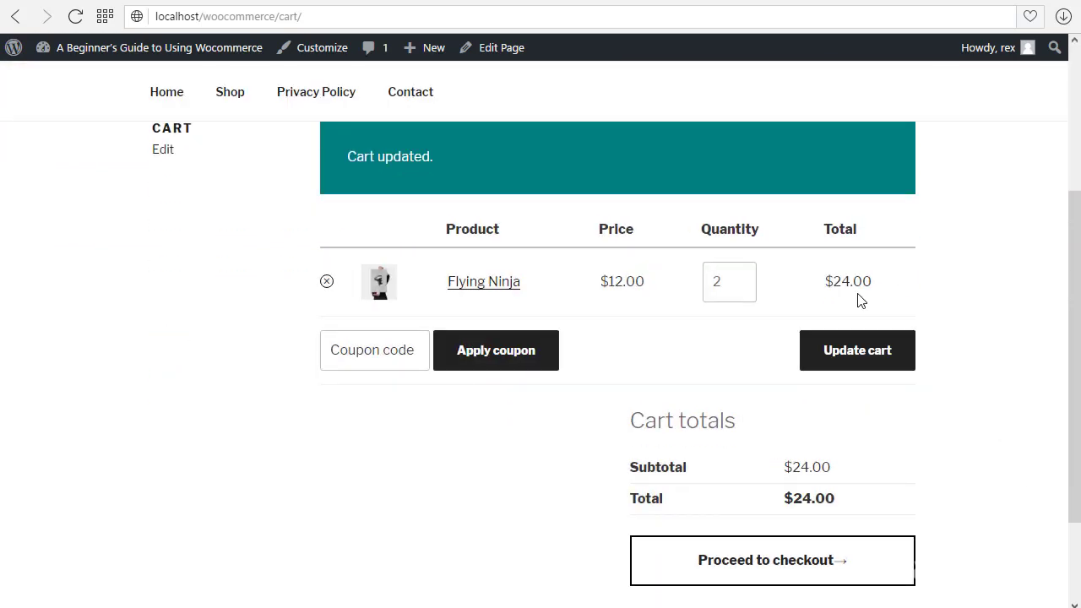
{"action": "left_click_drag", "start_coordinate": [839, 281], "coordinate": [866, 280]}
{"action": "left_click", "coordinate": [935, 292]}
Step: Look at the coupon code field and proceed from the cart to the checkout
{"action": "scroll", "coordinate": [706, 521], "scroll_direction": "down", "scroll_amount": 1}
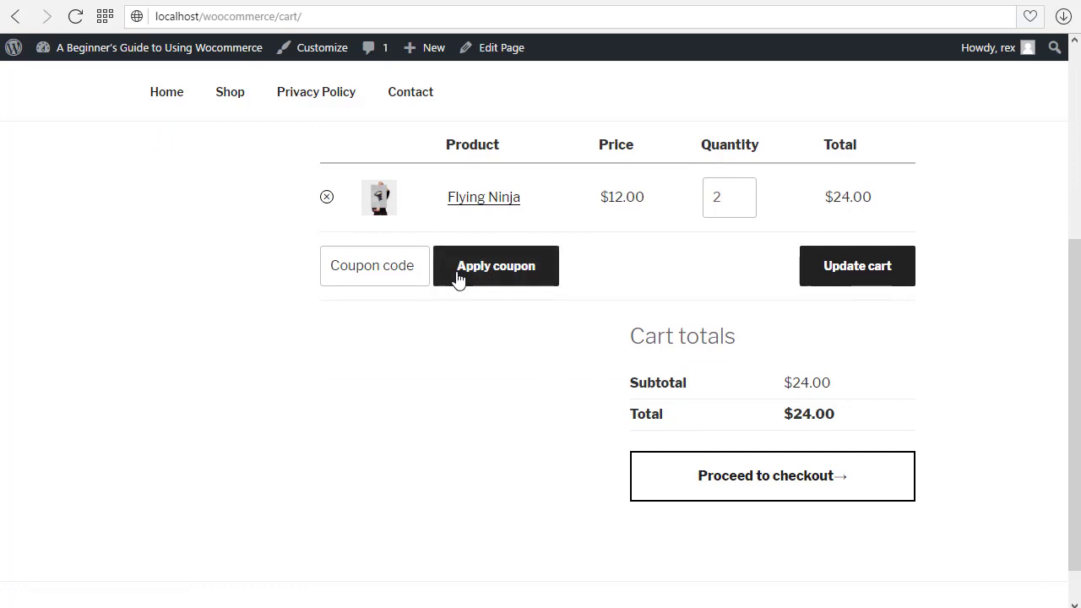
{"action": "left_click", "coordinate": [389, 281]}
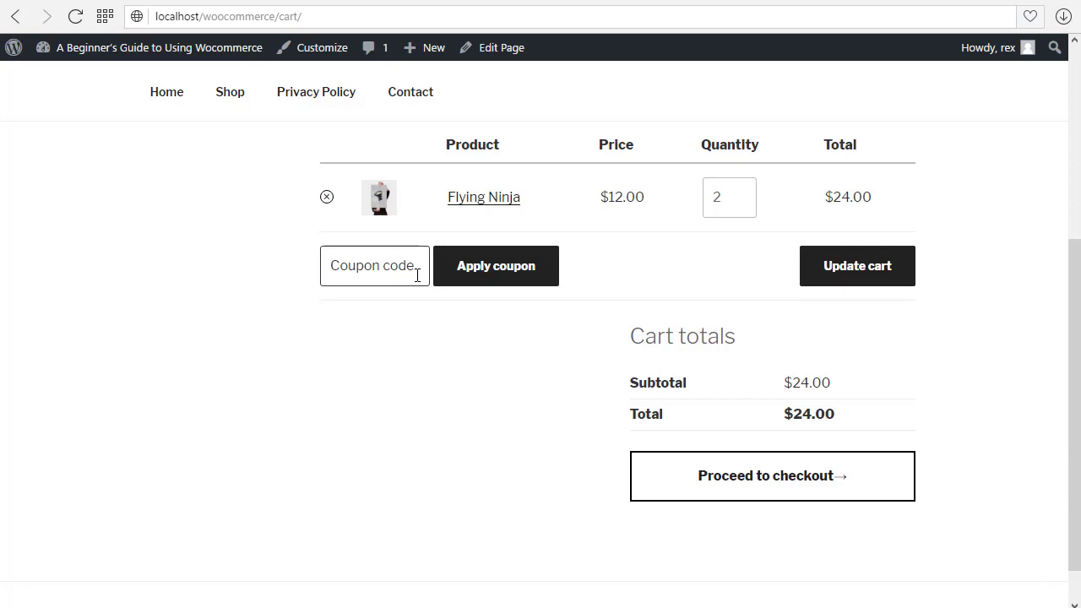
{"action": "left_click", "coordinate": [755, 488]}
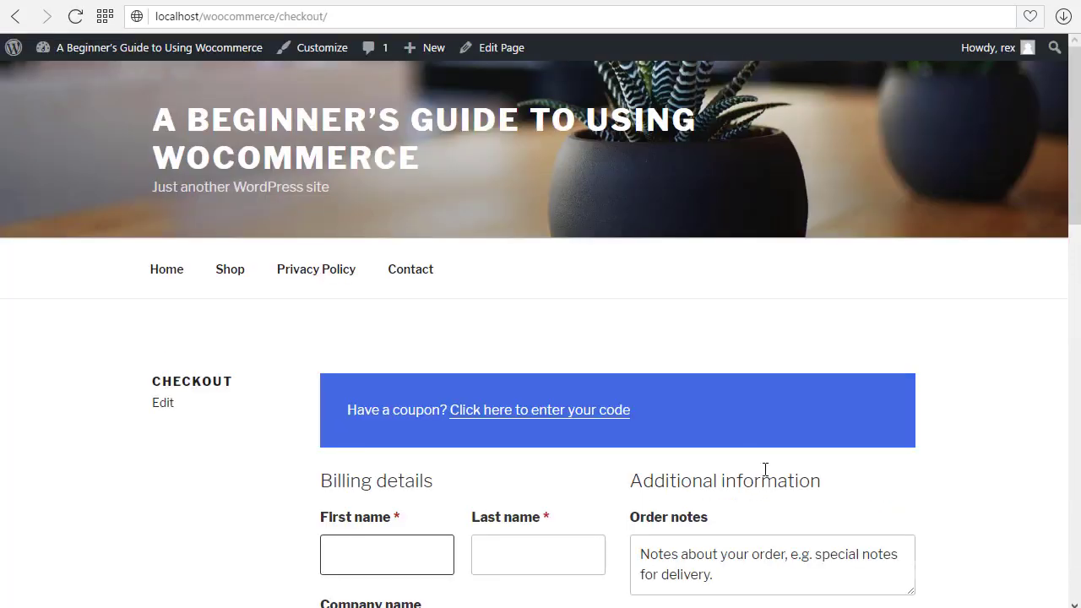
Step: Look through the checkout page's billing form, order summary and payment method notice
{"action": "left_click_drag", "start_coordinate": [1075, 162], "coordinate": [1078, 496]}
{"action": "scroll", "coordinate": [1074, 380], "scroll_direction": "down", "scroll_amount": 2}
{"action": "scroll", "coordinate": [1075, 381], "scroll_direction": "up", "scroll_amount": 3}
{"action": "scroll", "coordinate": [1073, 381], "scroll_direction": "down", "scroll_amount": 2}
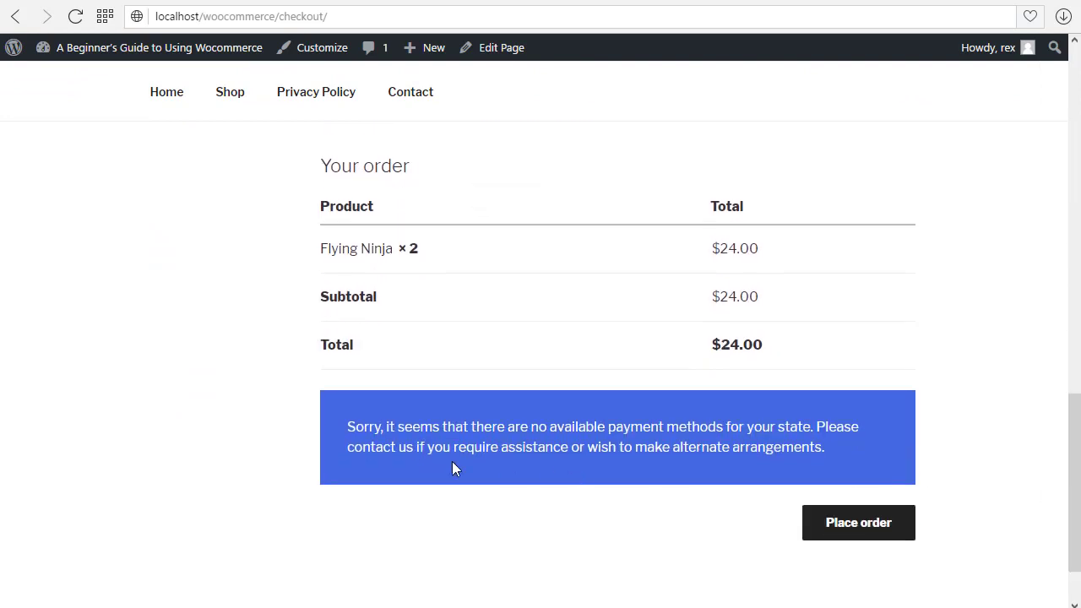
{"action": "left_click_drag", "start_coordinate": [485, 431], "coordinate": [618, 447]}
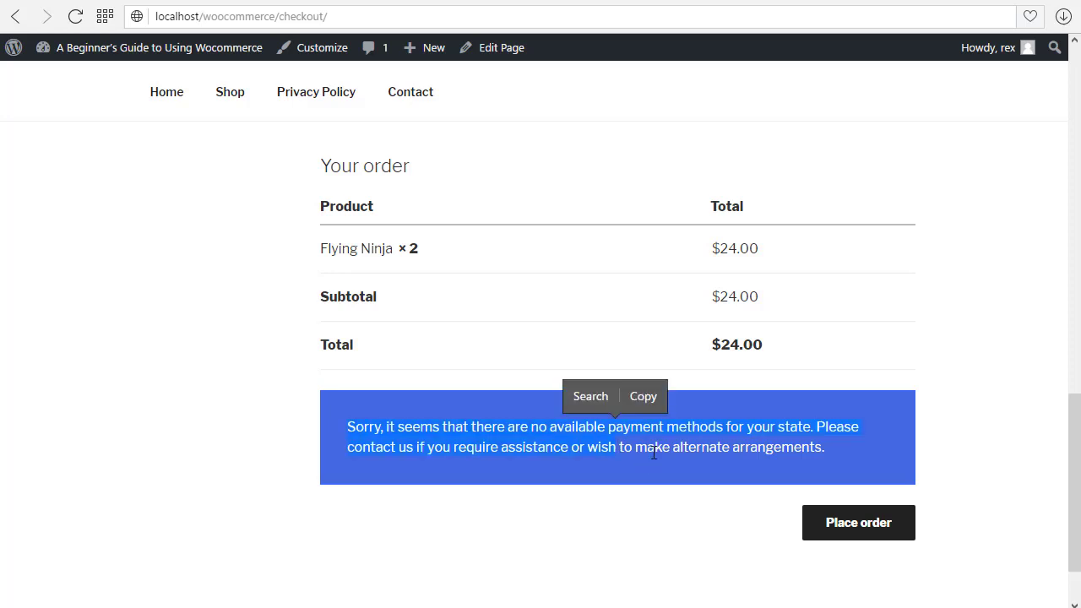
{"action": "left_click", "coordinate": [655, 450]}
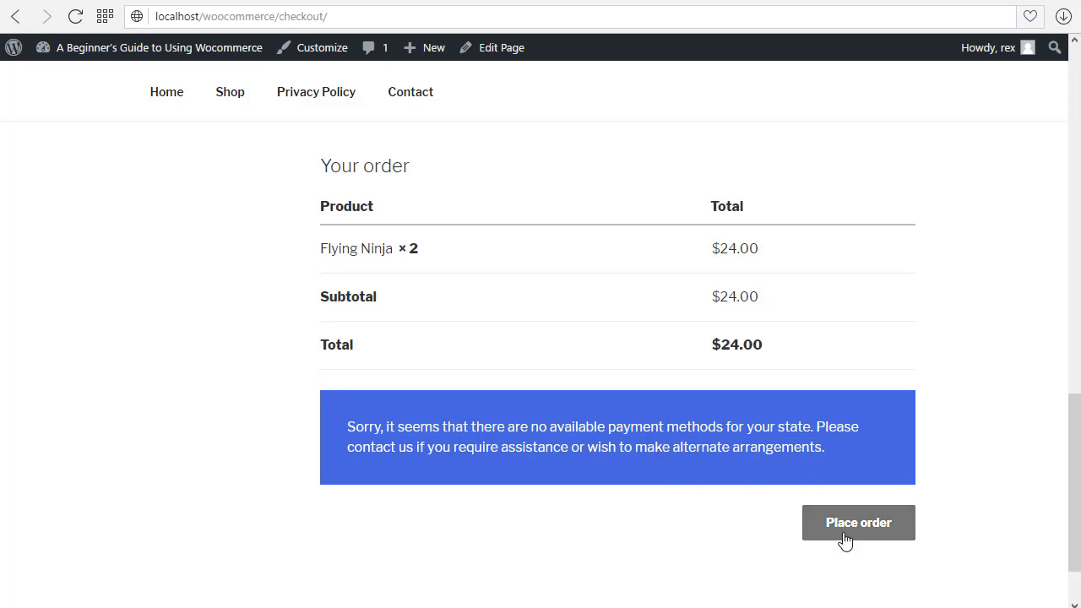
{"action": "scroll", "coordinate": [847, 528], "scroll_direction": "down", "scroll_amount": 1}
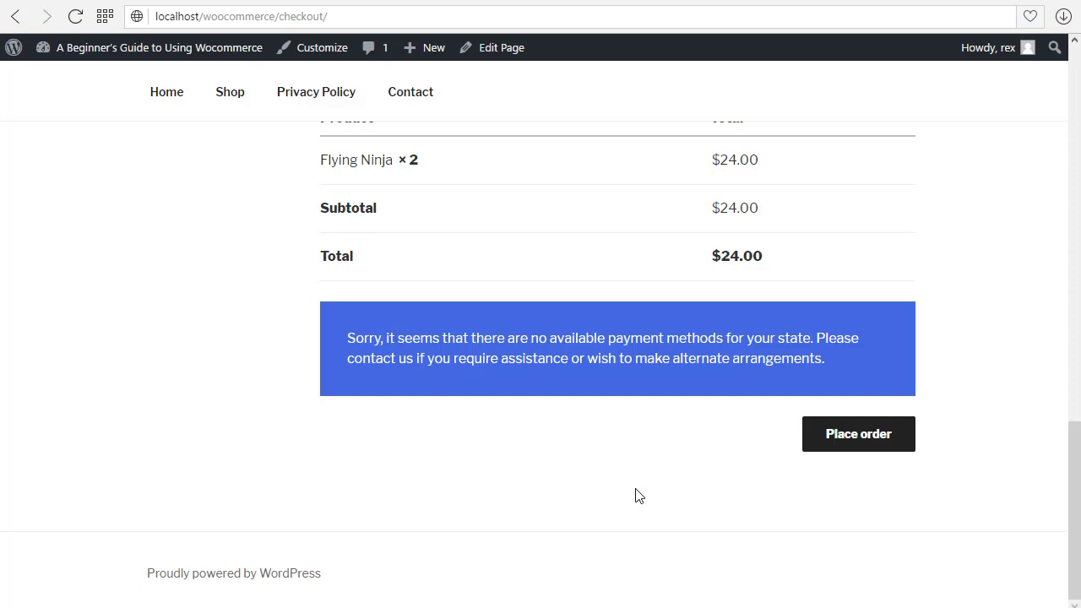
{"action": "scroll", "coordinate": [733, 465], "scroll_direction": "up", "scroll_amount": 1}
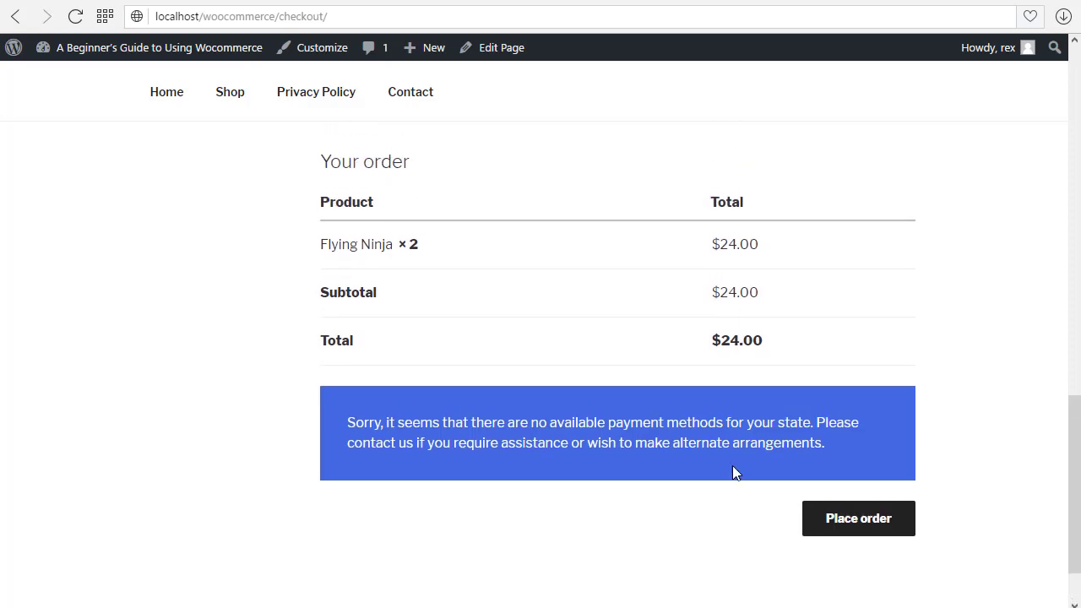
Step: Try to place the order with the billing details left empty and review the validation errors
{"action": "left_click", "coordinate": [859, 528]}
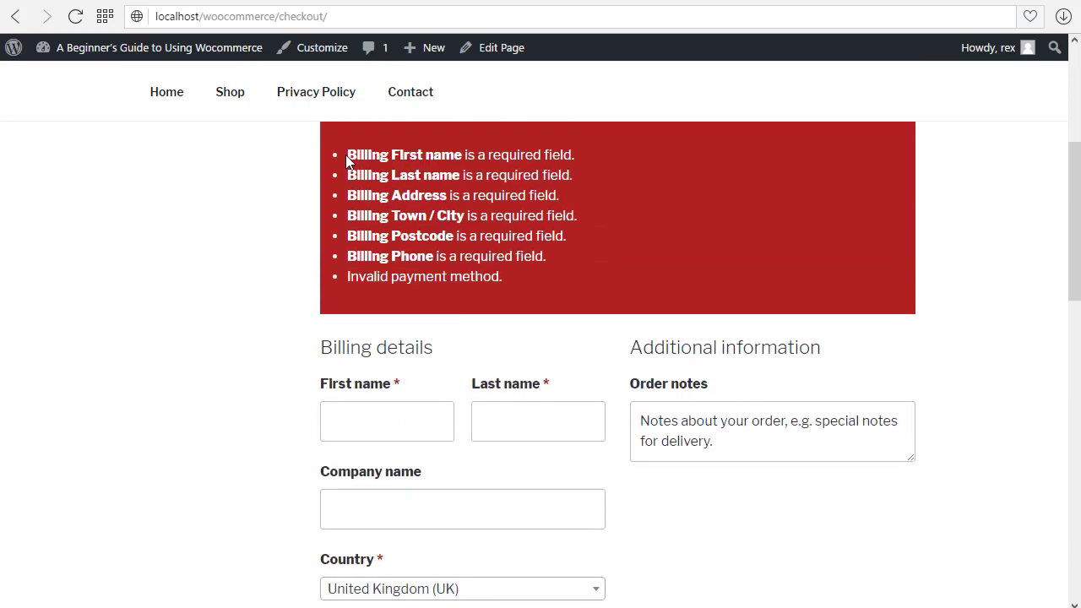
{"action": "left_click_drag", "start_coordinate": [346, 154], "coordinate": [629, 256]}
{"action": "left_click", "coordinate": [627, 253]}
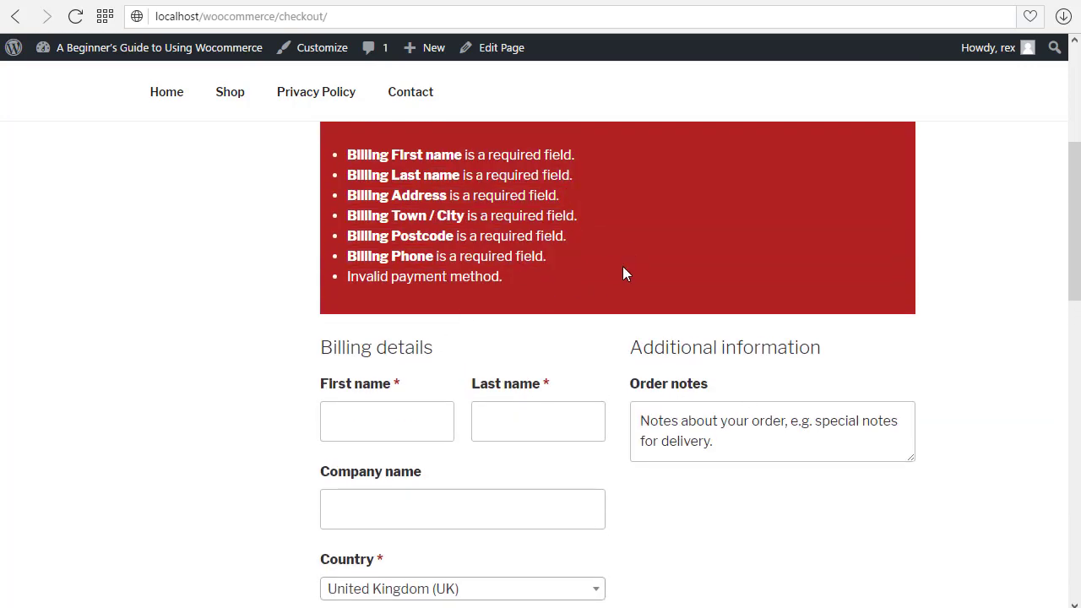
{"action": "left_click", "coordinate": [664, 420]}
{"action": "scroll", "coordinate": [539, 246], "scroll_direction": "up", "scroll_amount": 4}
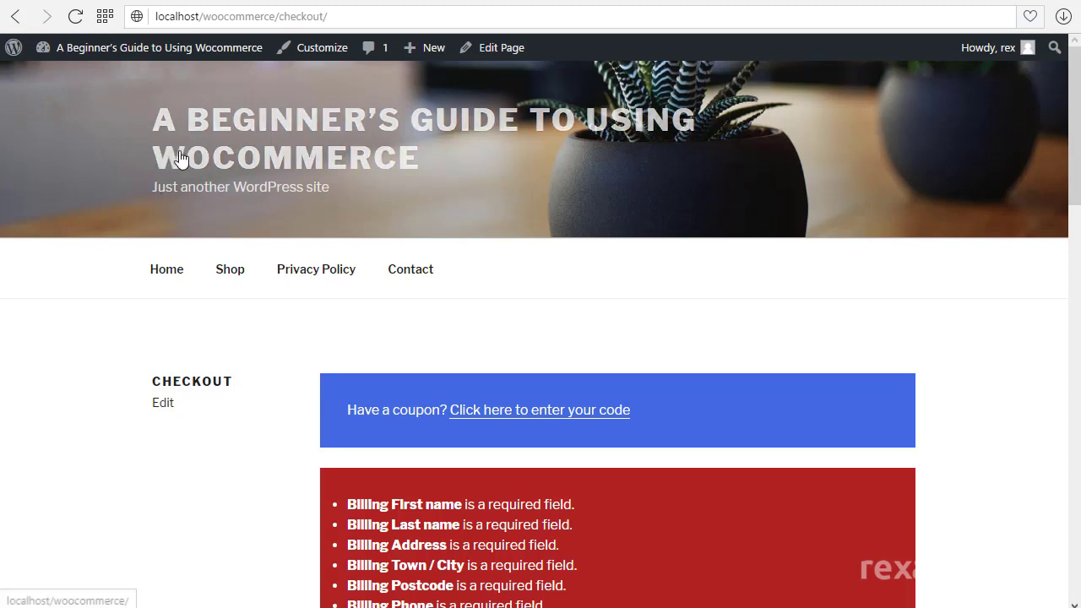
{"action": "left_click", "coordinate": [413, 271]}
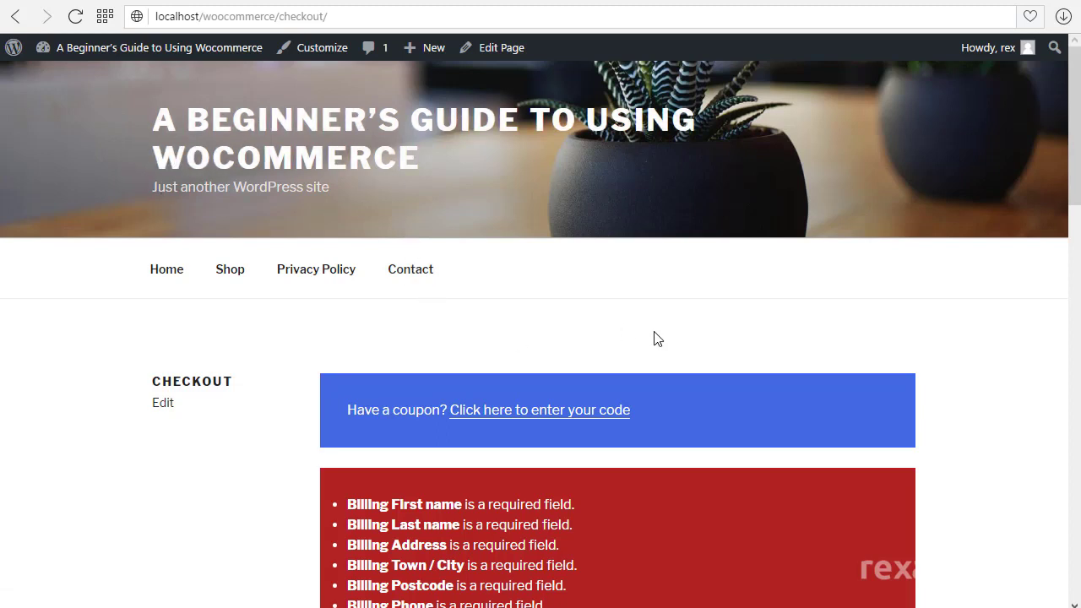